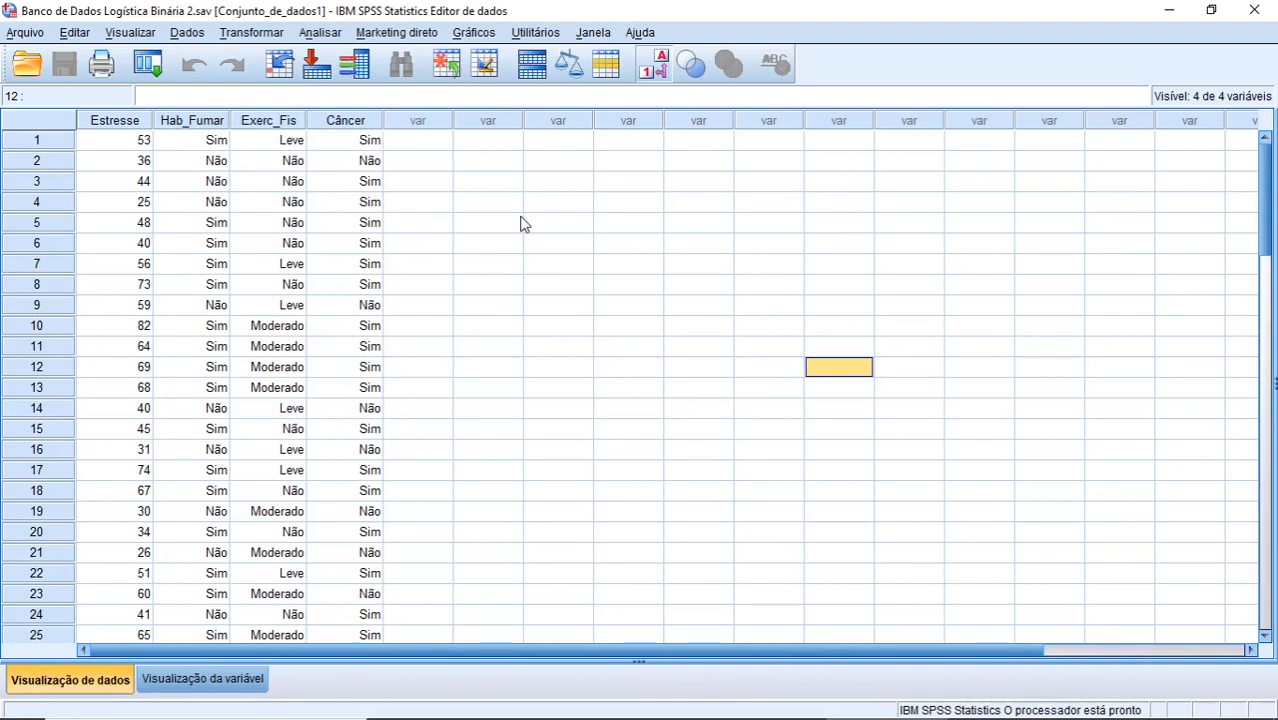
# Compare the coded and labelled data by showing the numeric codes and restoring the value labels
pyautogui.click(655, 68)
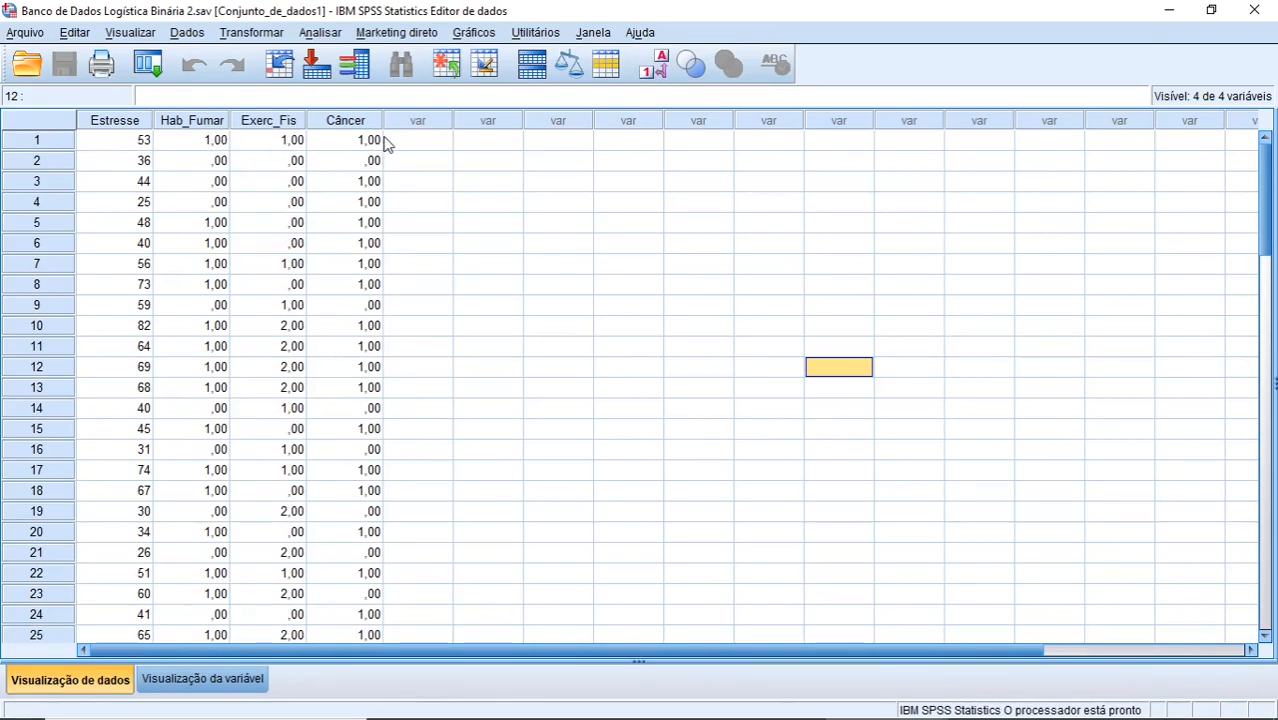
pyautogui.click(652, 70)
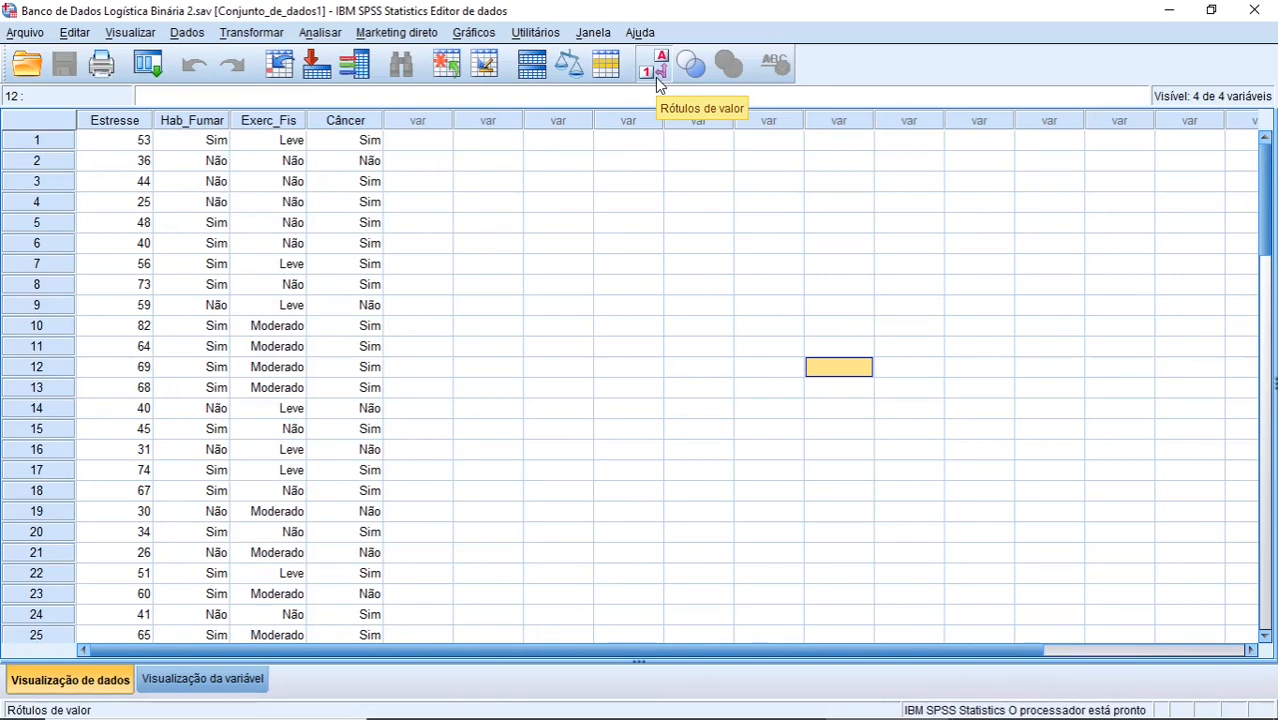
# Review the value labels defined for the Hab_Fumar variable in the variable view
pyautogui.click(203, 679)
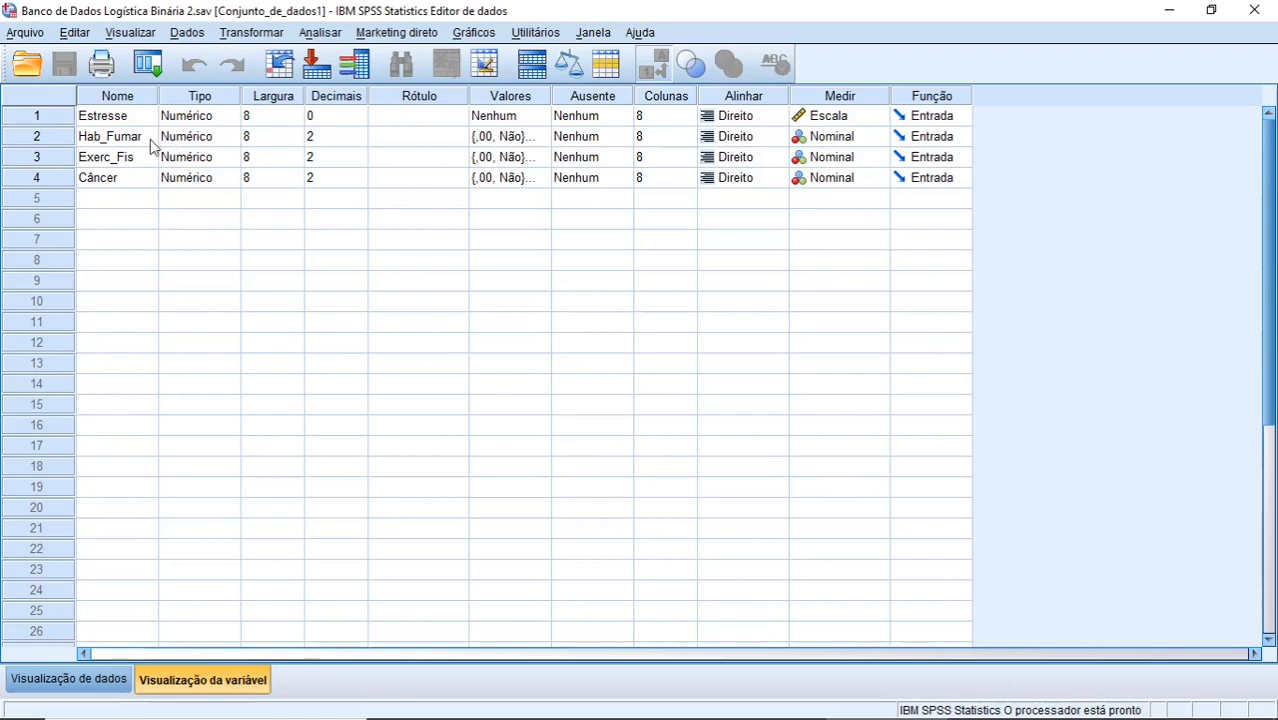
pyautogui.click(541, 137)
pyautogui.click(543, 138)
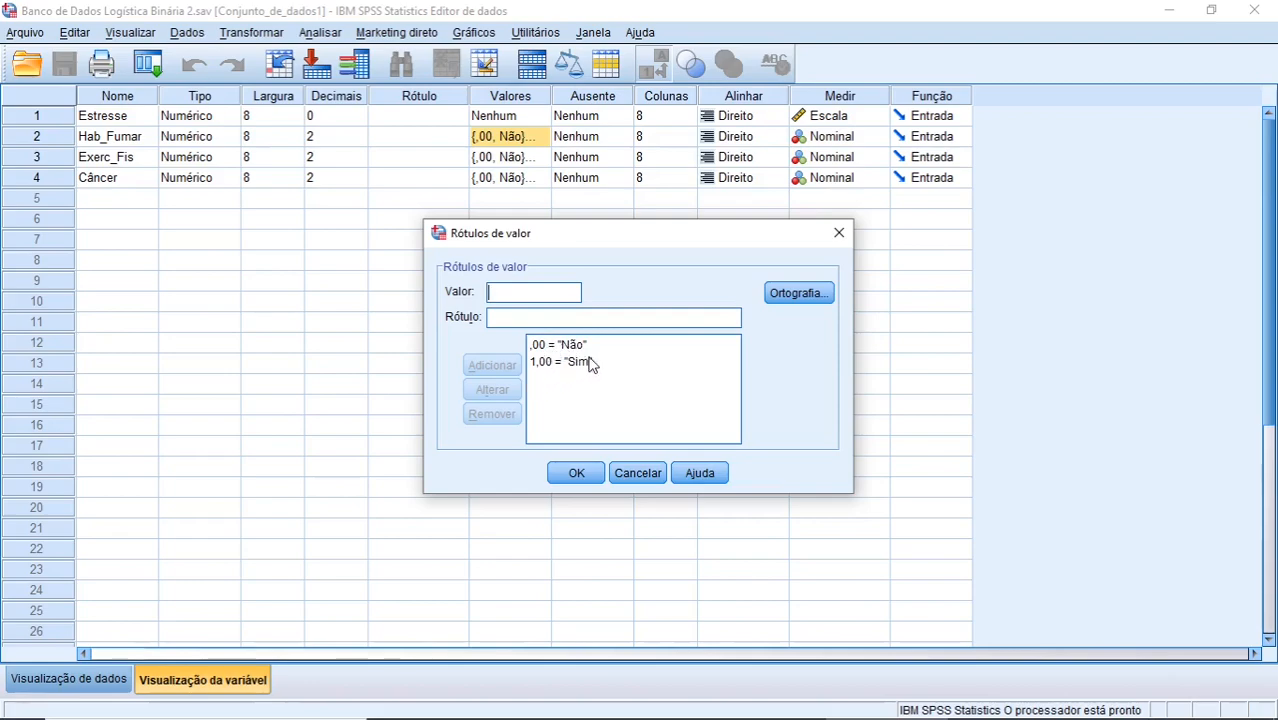
pyautogui.click(583, 471)
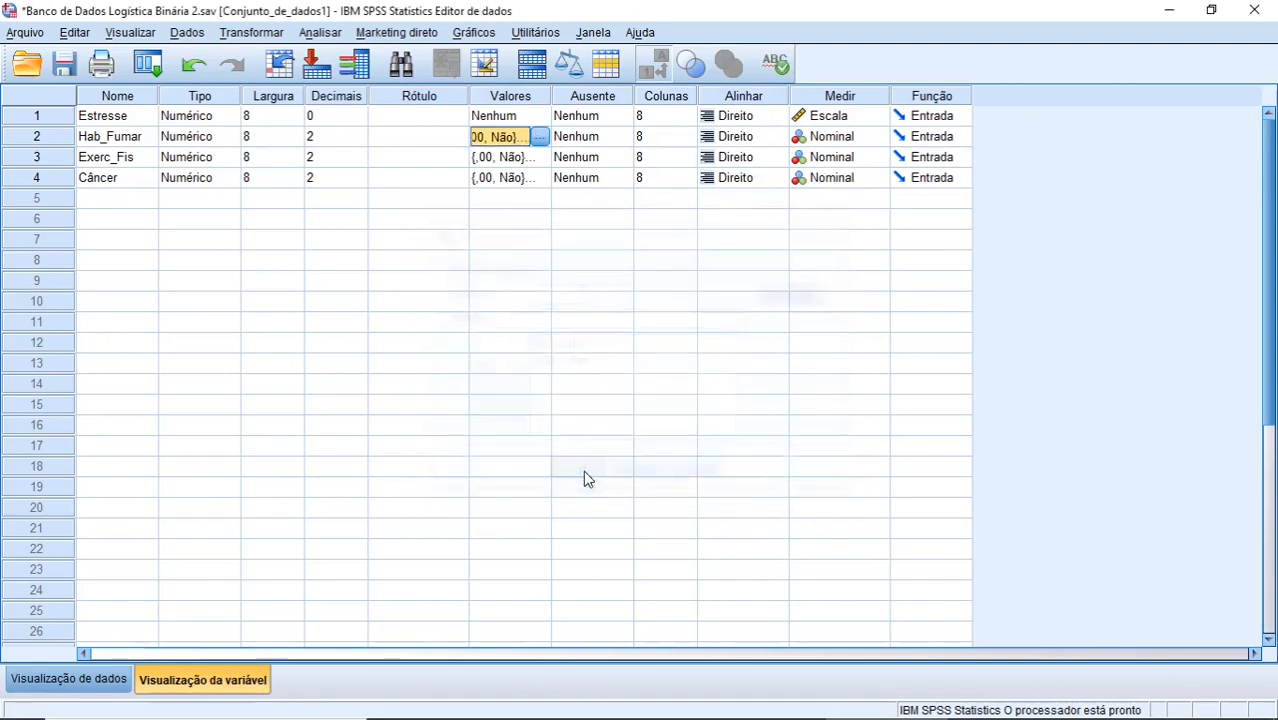
# Check the value labels defined for the Exerc_Fis and Câncer variables
pyautogui.click(540, 158)
pyautogui.click(540, 157)
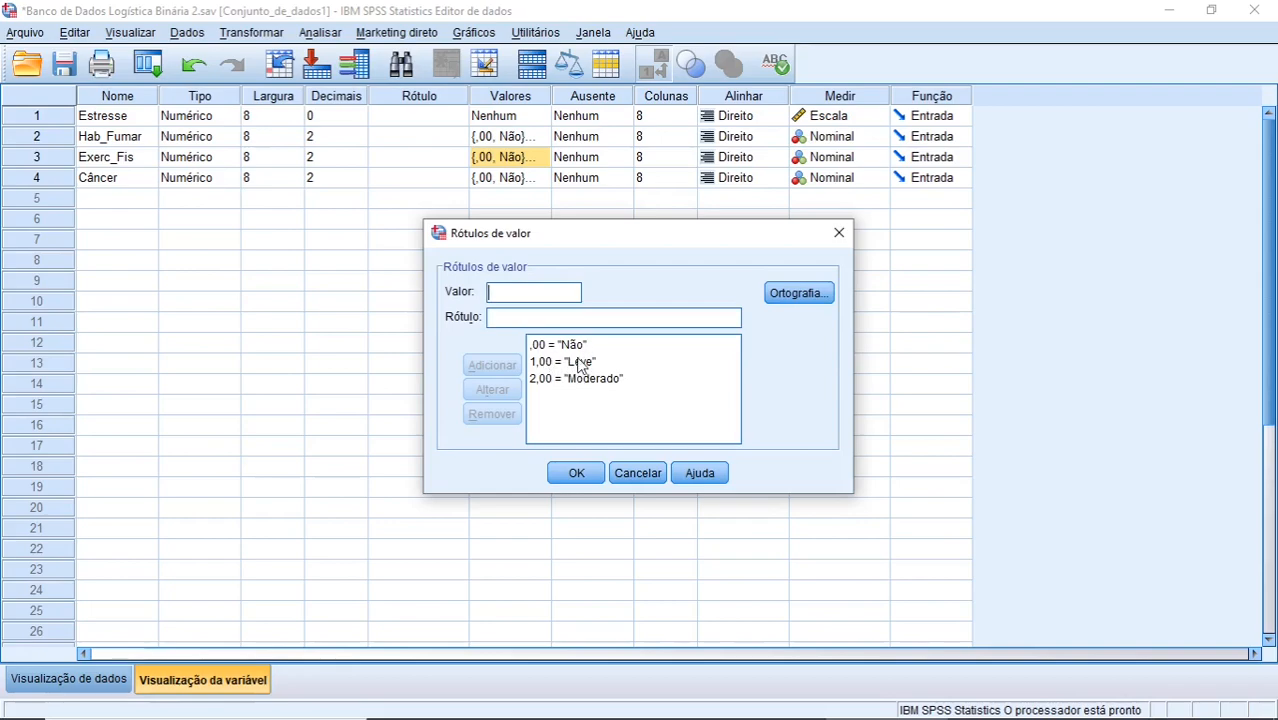
pyautogui.click(585, 471)
pyautogui.click(520, 177)
pyautogui.click(540, 177)
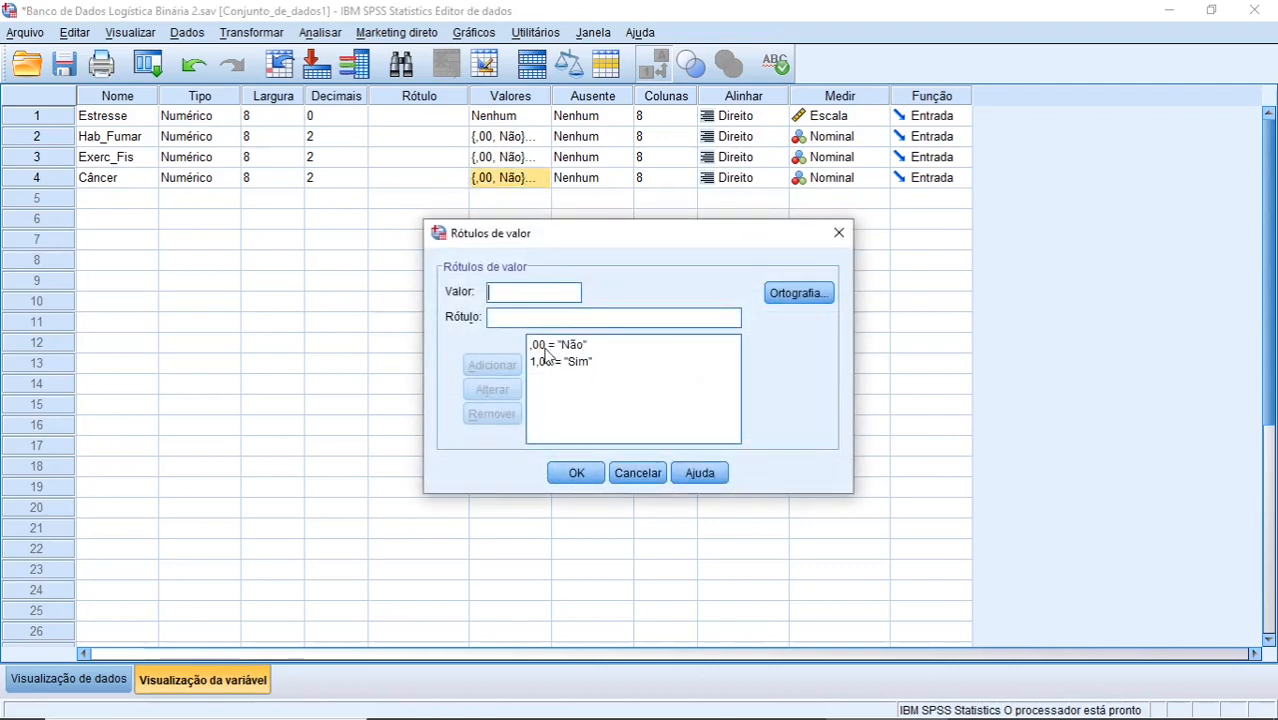
pyautogui.click(576, 474)
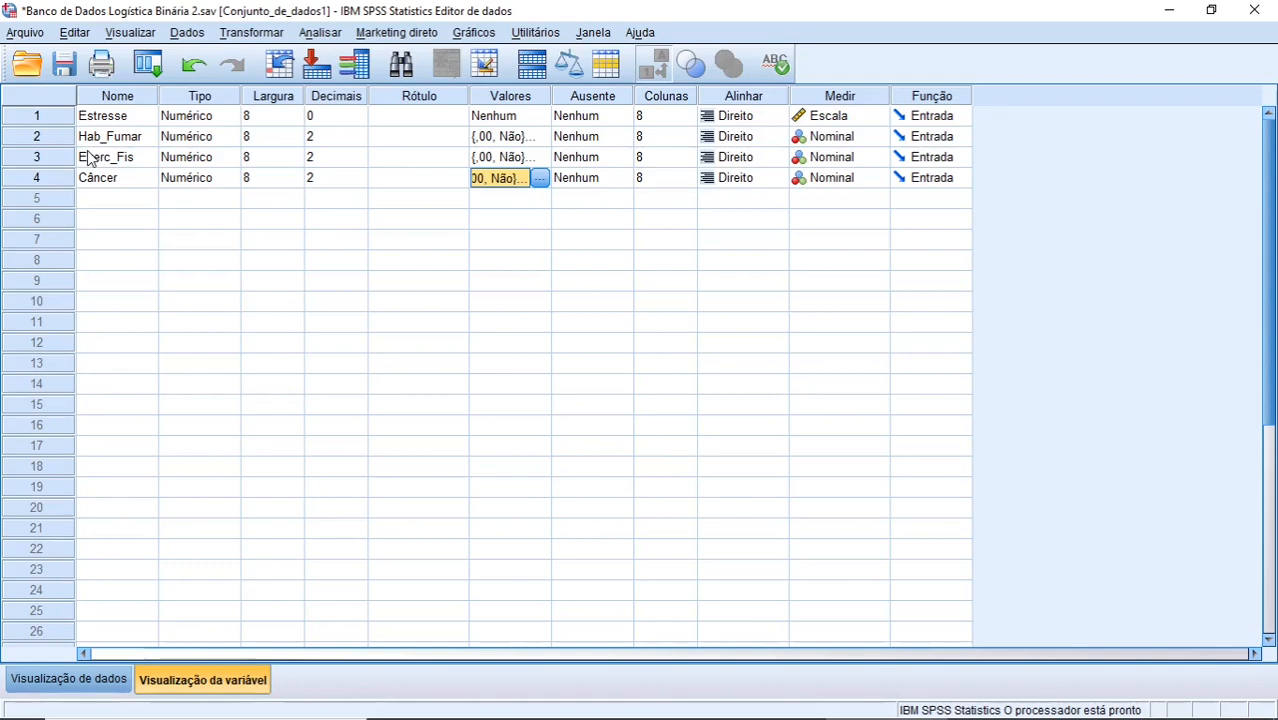
# Reopen the value labels of Hab_Fumar and examine which code marks its reference category
pyautogui.click(530, 136)
pyautogui.click(538, 136)
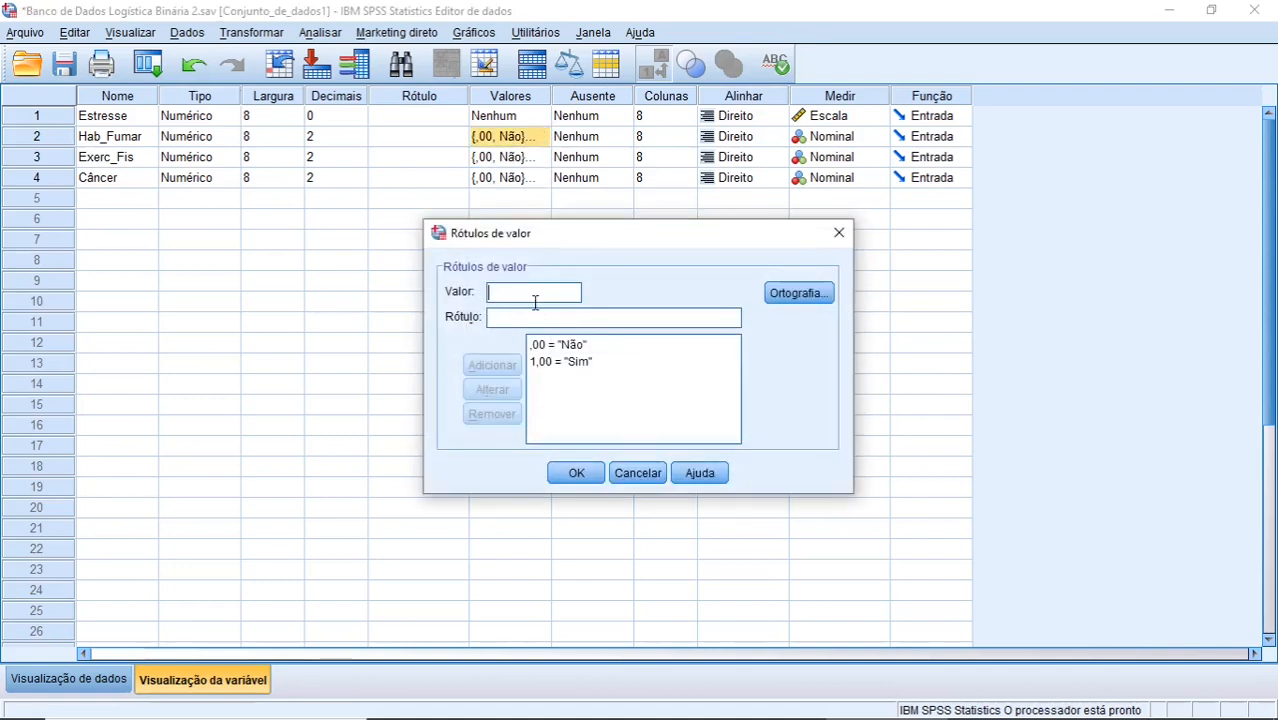
pyautogui.click(577, 348)
pyautogui.click(584, 345)
pyautogui.click(582, 472)
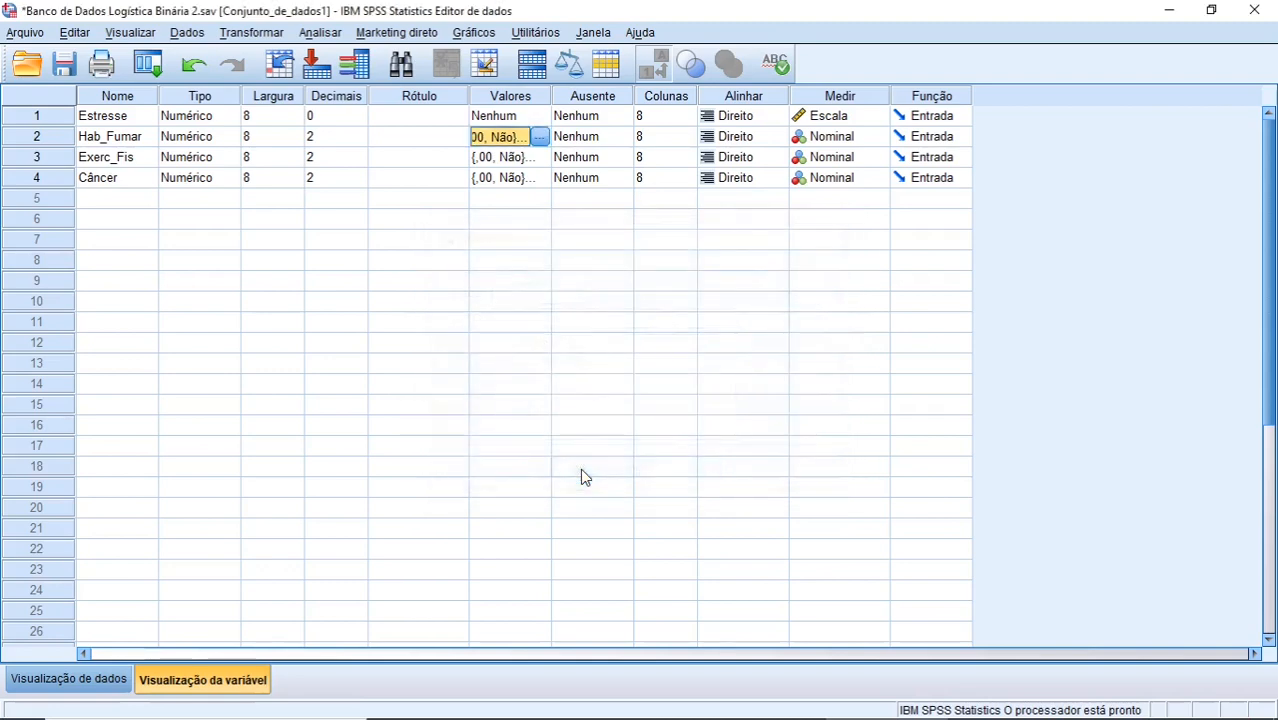
# Examine the value labels of Exerc_Fis and Câncer again to see how their categories are coded
pyautogui.click(539, 160)
pyautogui.click(540, 157)
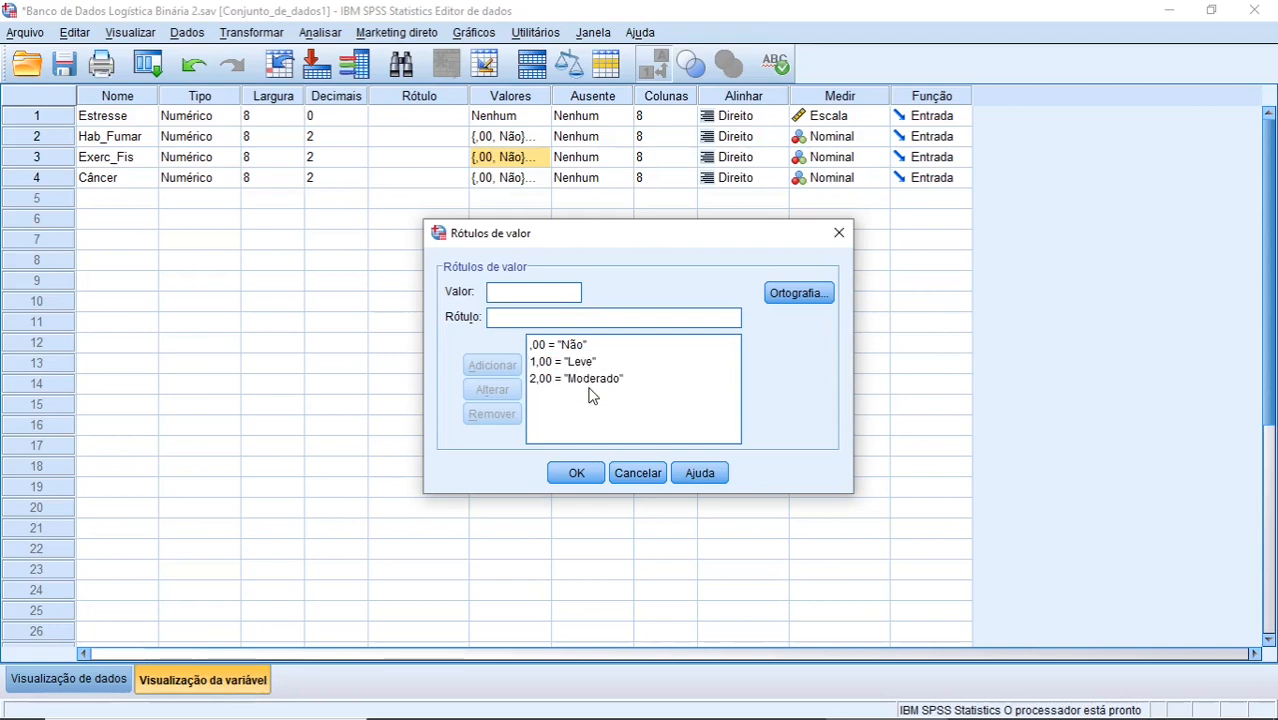
pyautogui.click(583, 473)
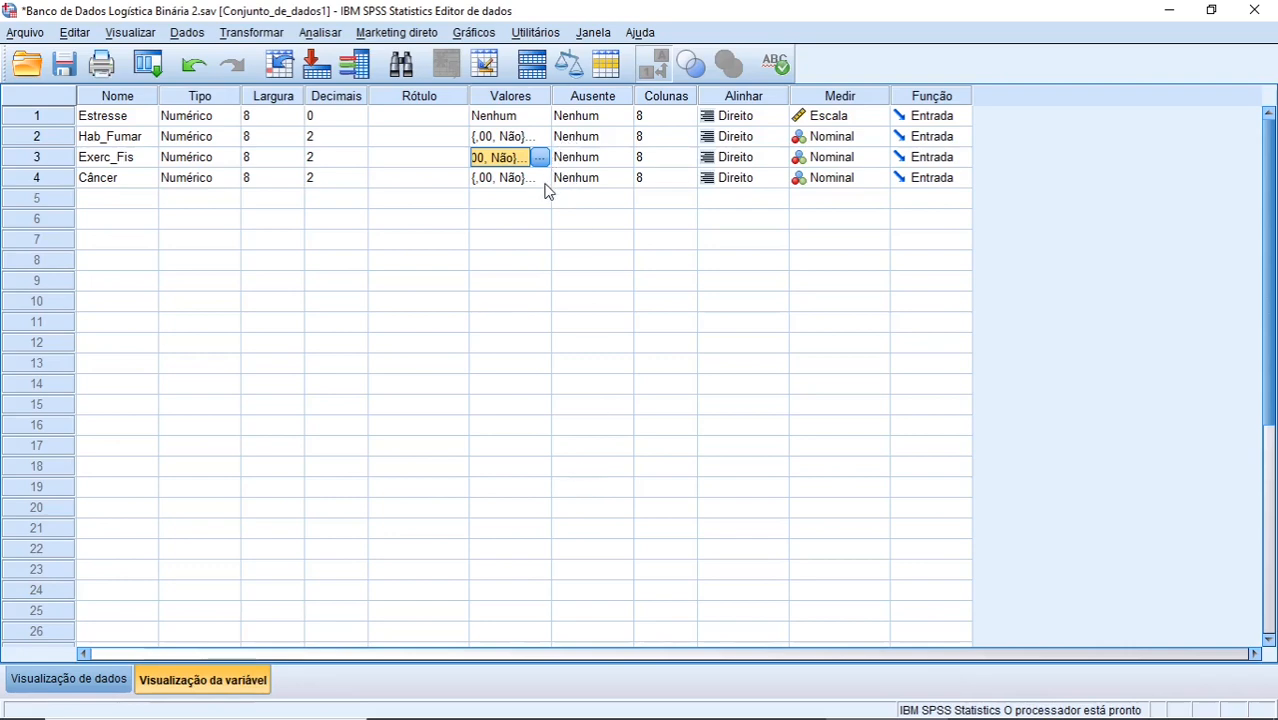
pyautogui.click(545, 183)
pyautogui.click(545, 183)
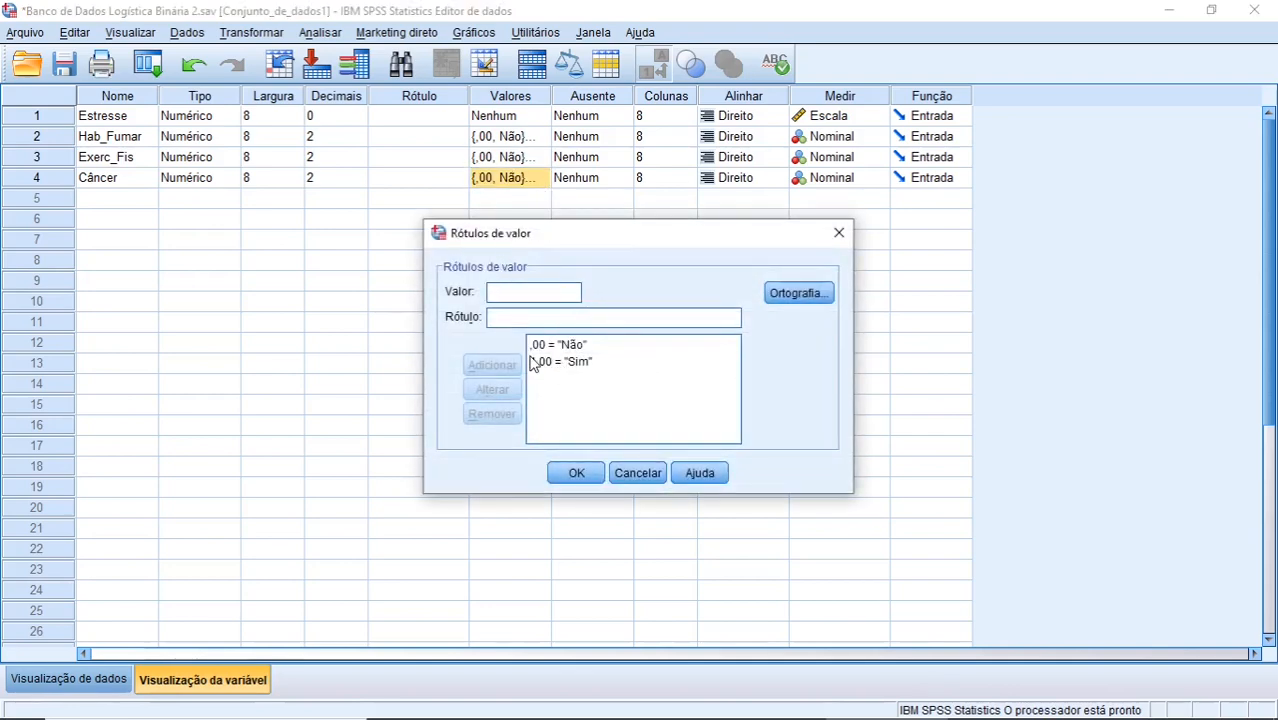
pyautogui.click(590, 350)
pyautogui.click(567, 472)
# Return to the data view and start a binary logistic regression with Câncer as the dependent variable
pyautogui.click(84, 681)
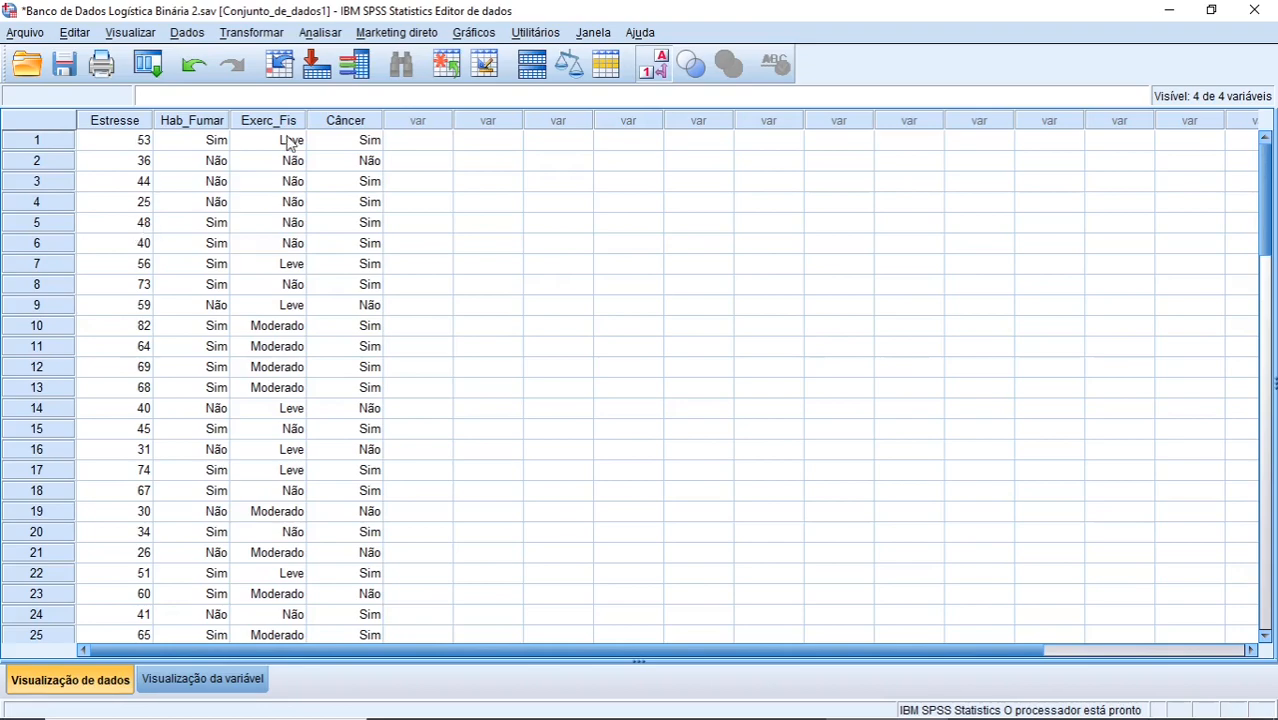
pyautogui.click(328, 35)
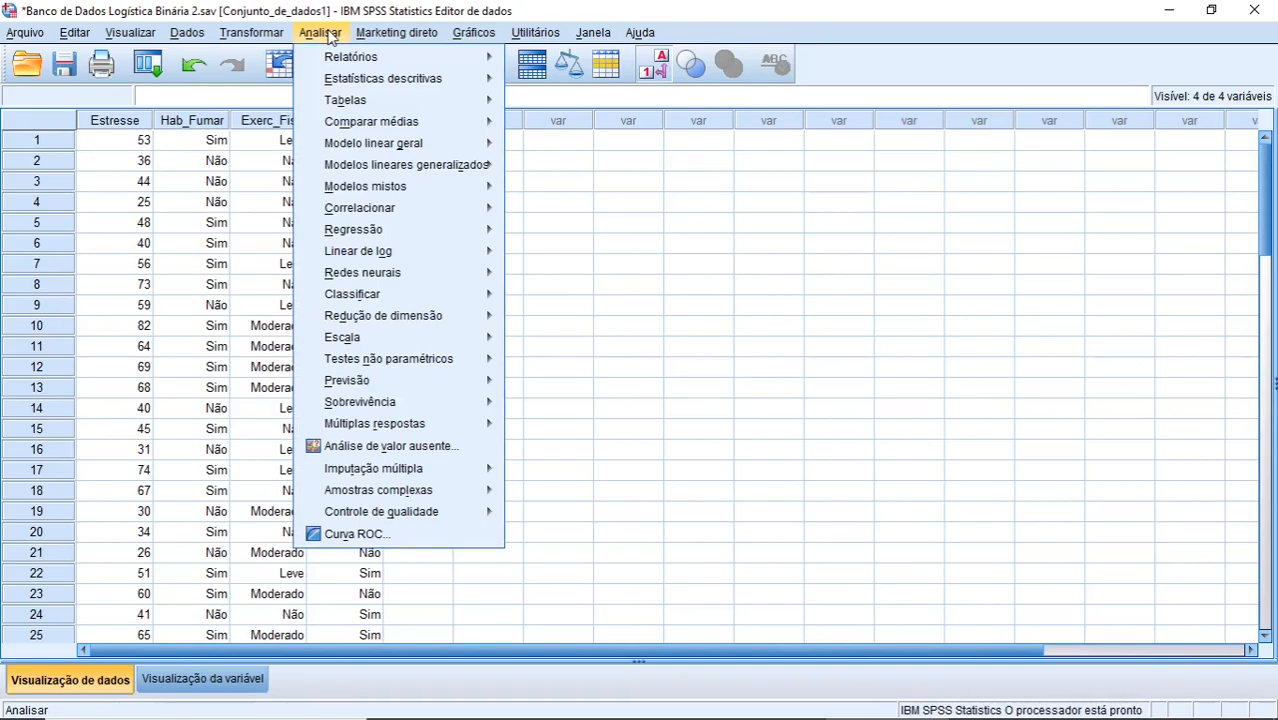
pyautogui.moveTo(434, 232)
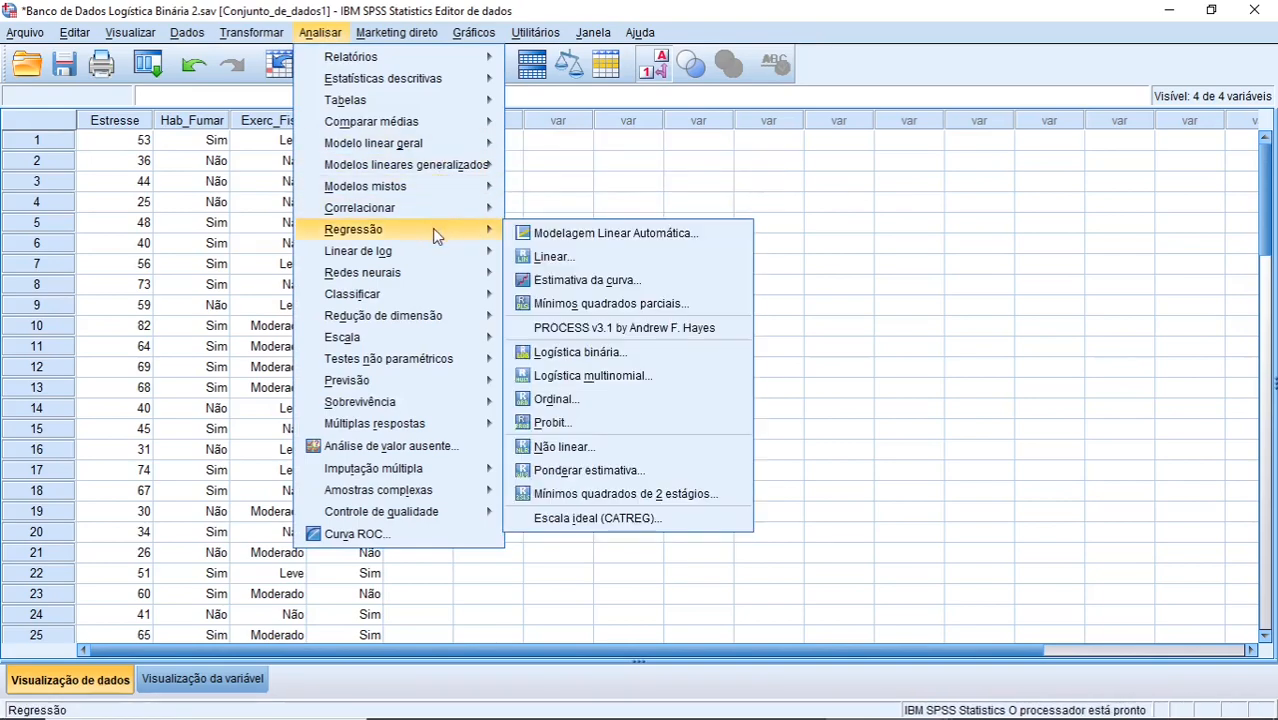
pyautogui.click(576, 353)
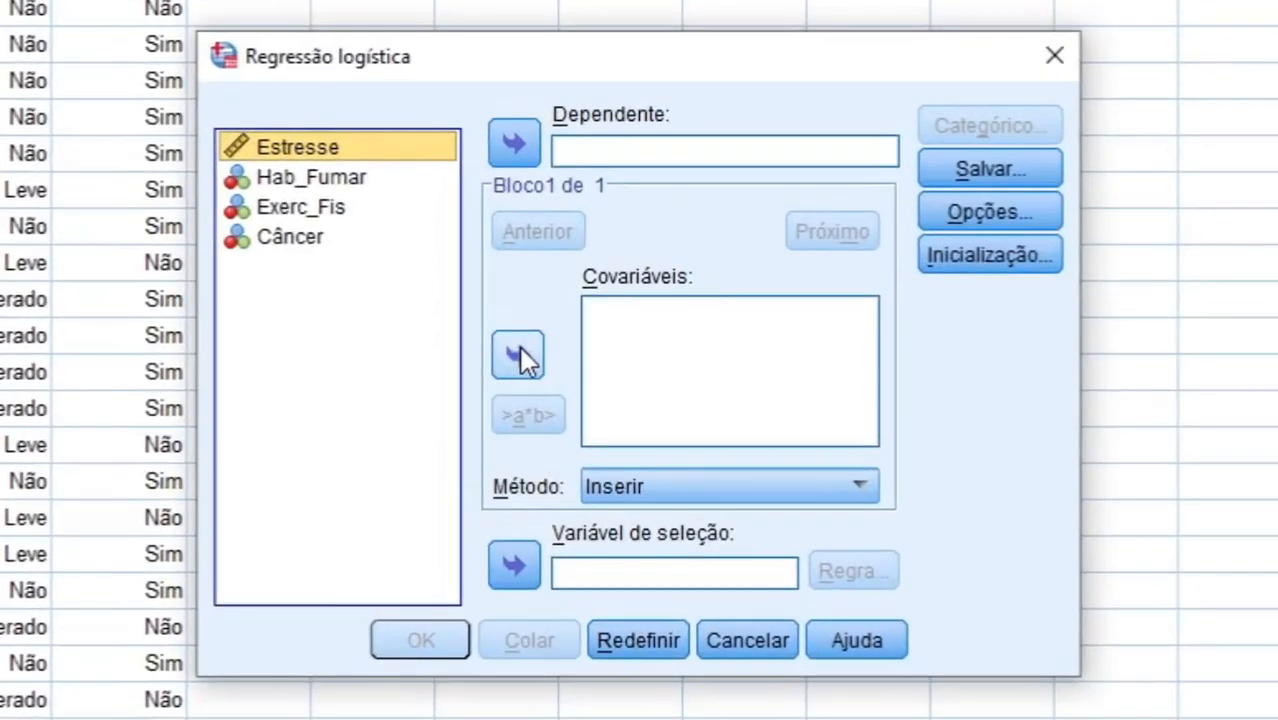
pyautogui.click(283, 238)
pyautogui.click(516, 148)
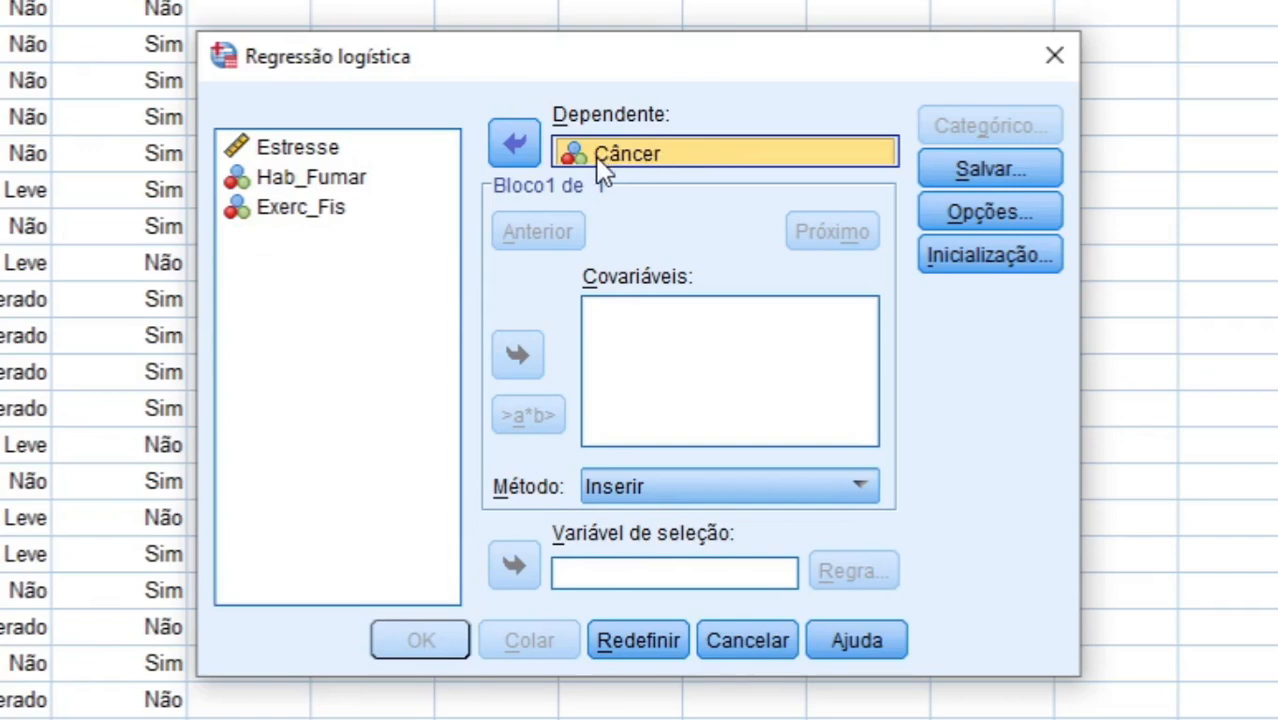
pyautogui.click(628, 160)
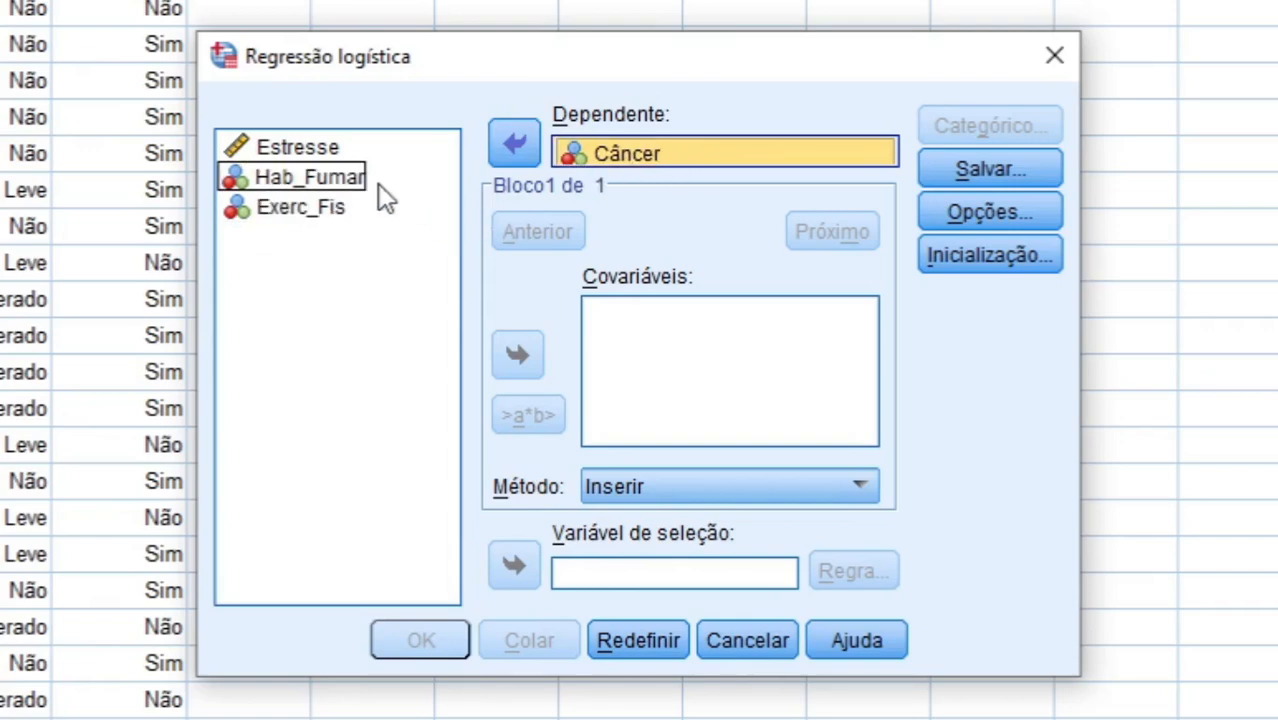
# Add Hab_Fumar and Exerc_Fis as covariates of the logistic regression
pyautogui.click(330, 205)
pyautogui.click(325, 188)
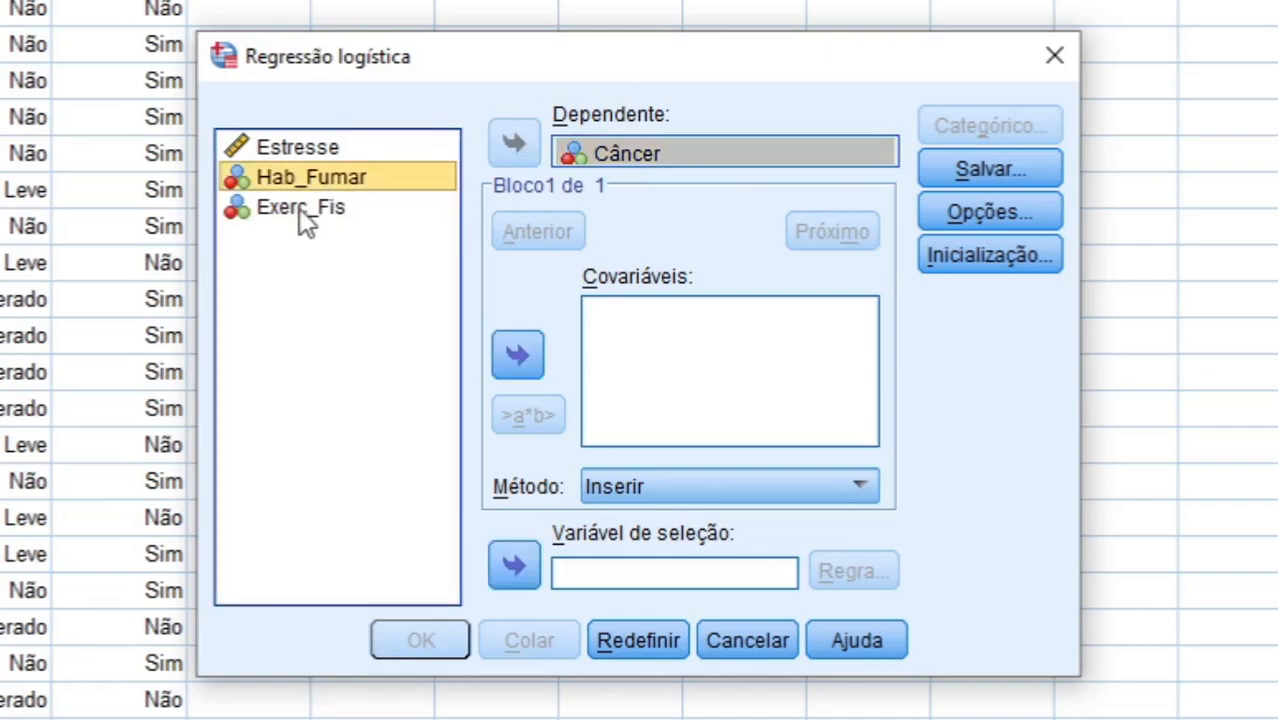
pyautogui.keyDown('ctrl'); pyautogui.click(303, 210); pyautogui.keyUp('ctrl')
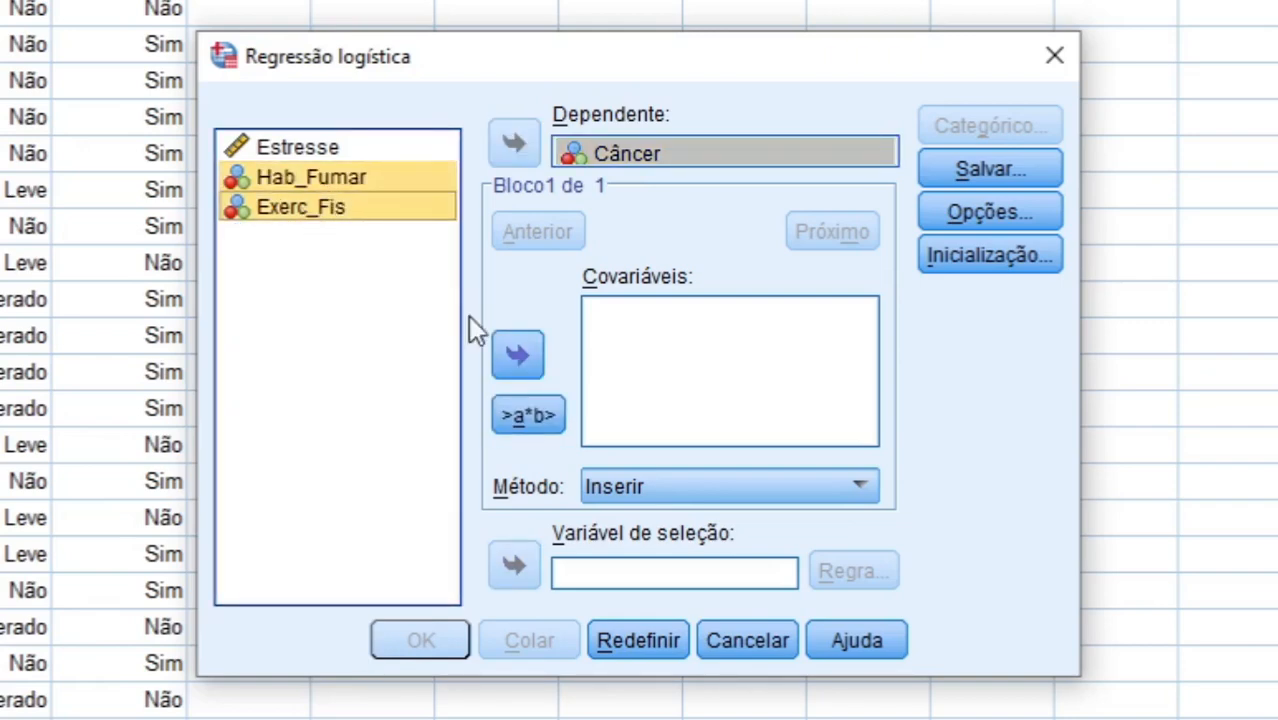
pyautogui.click(517, 355)
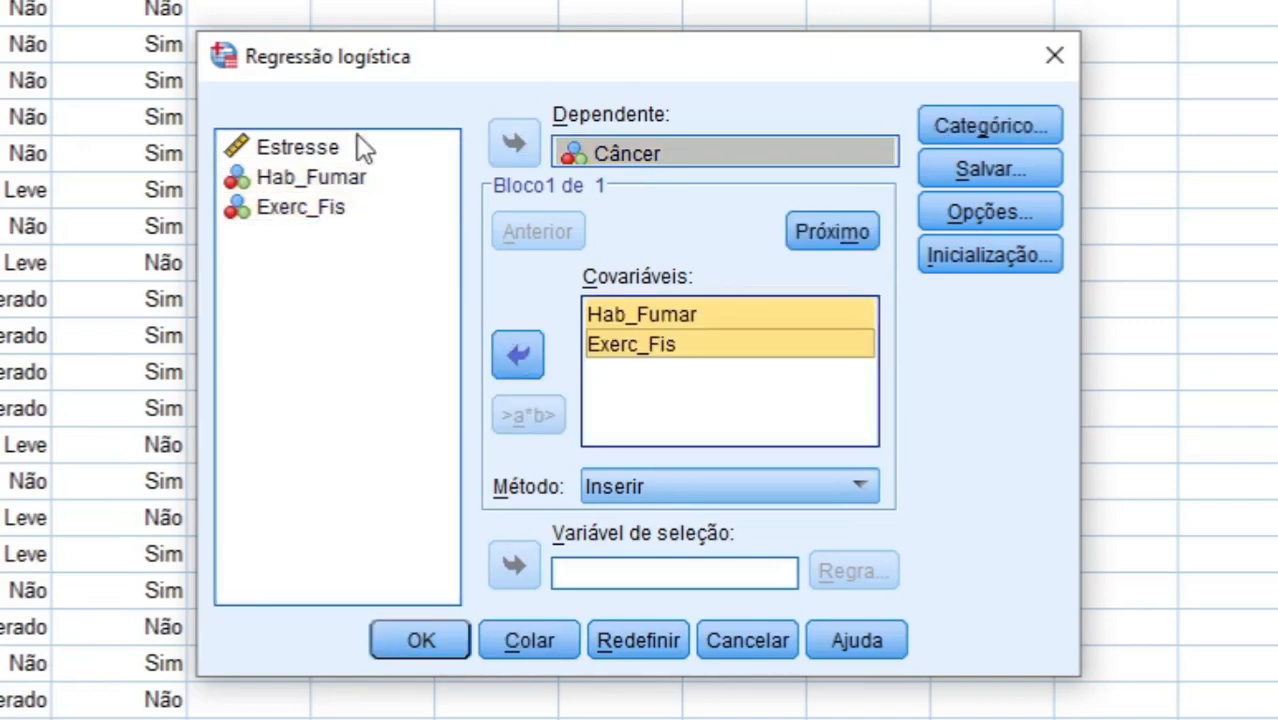
pyautogui.click(303, 150)
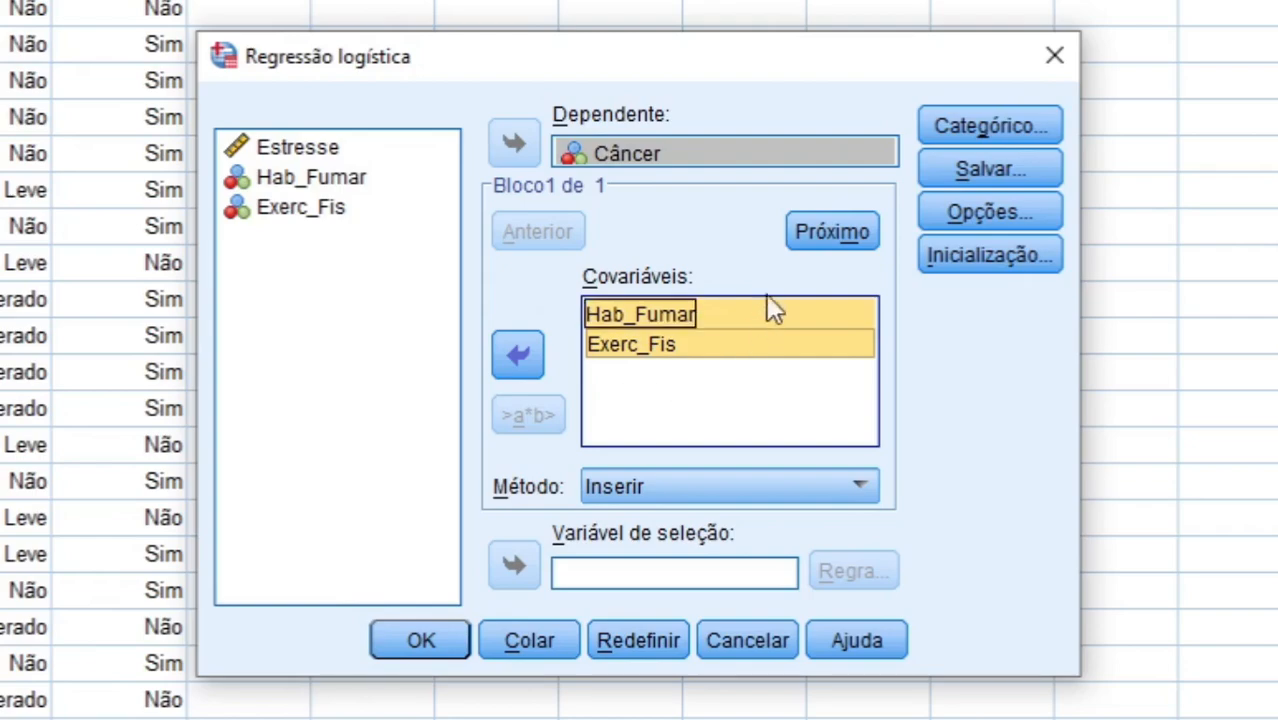
# Define Hab_Fumar and Exerc_Fis as categorical covariates
pyautogui.click(988, 134)
pyautogui.keyDown('shift'); pyautogui.click(315, 238); pyautogui.keyUp('shift')
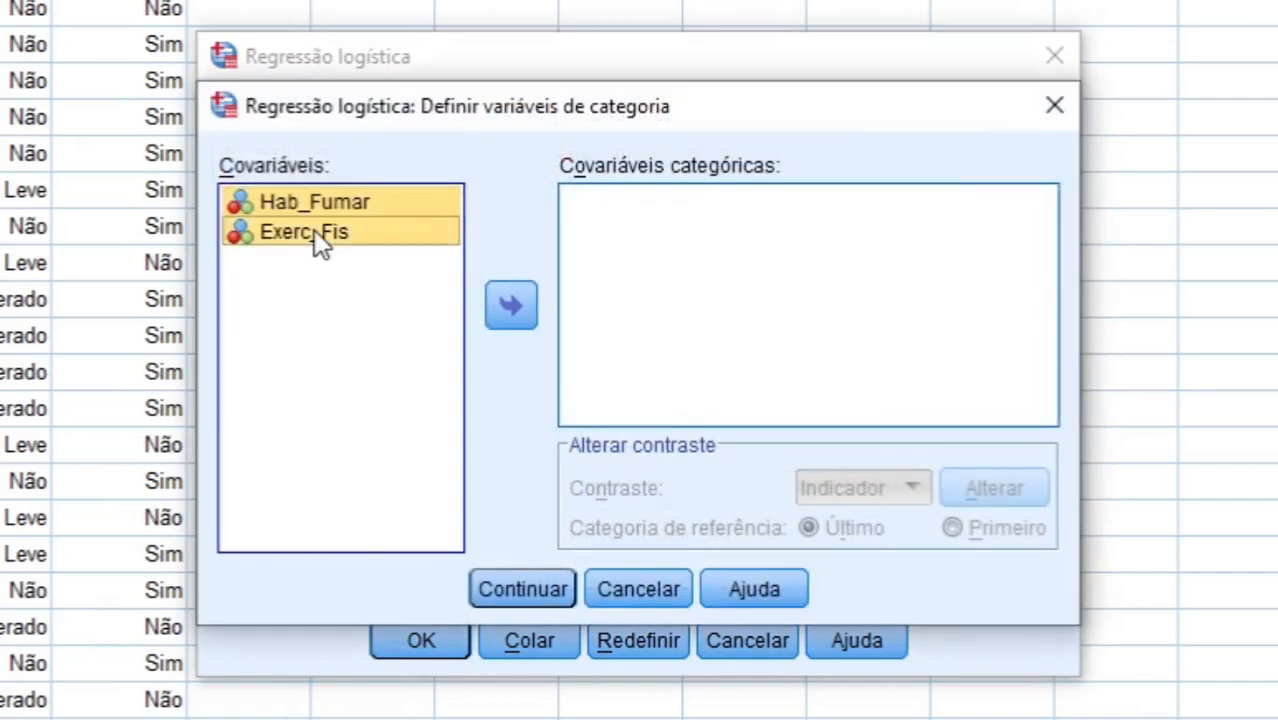
pyautogui.click(510, 309)
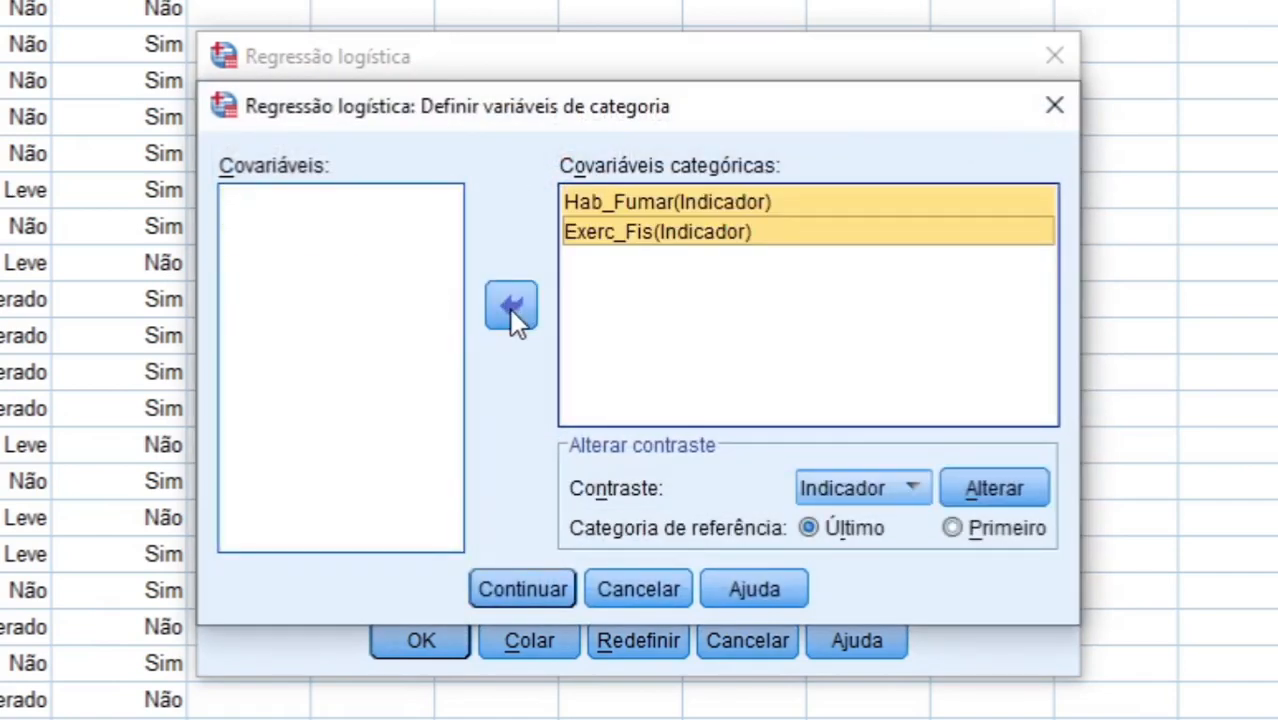
# Change the reference category of Hab_Fumar and Exerc_Fis to the first one (Primeiro), keeping the Indicador contrast
pyautogui.click(769, 349)
pyautogui.click(751, 206)
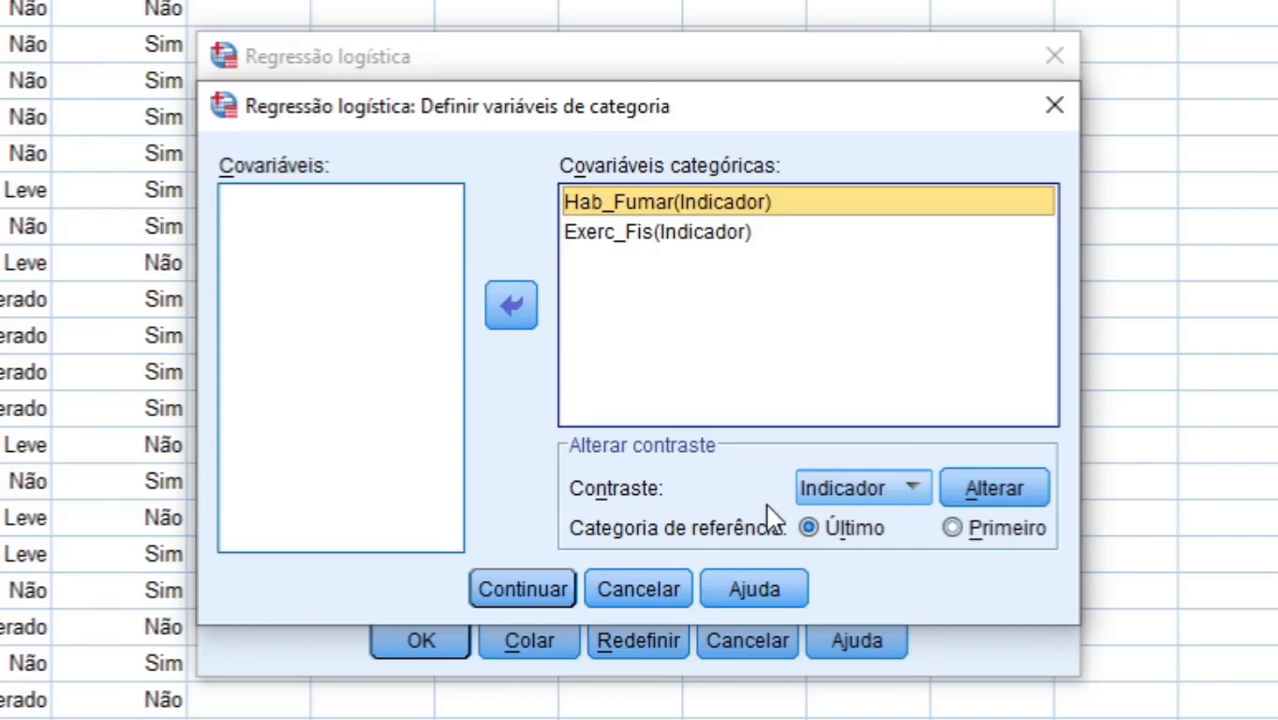
pyautogui.keyDown('ctrl'); pyautogui.click(700, 240); pyautogui.keyUp('ctrl')
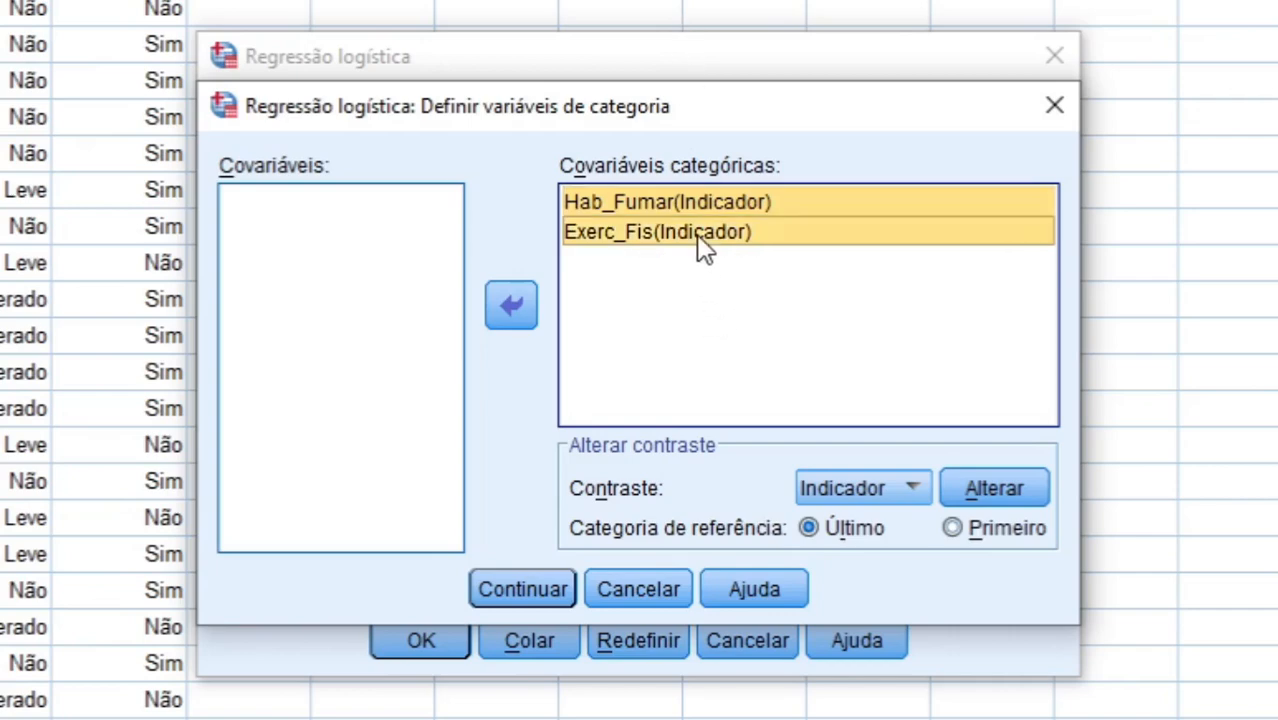
pyautogui.click(951, 528)
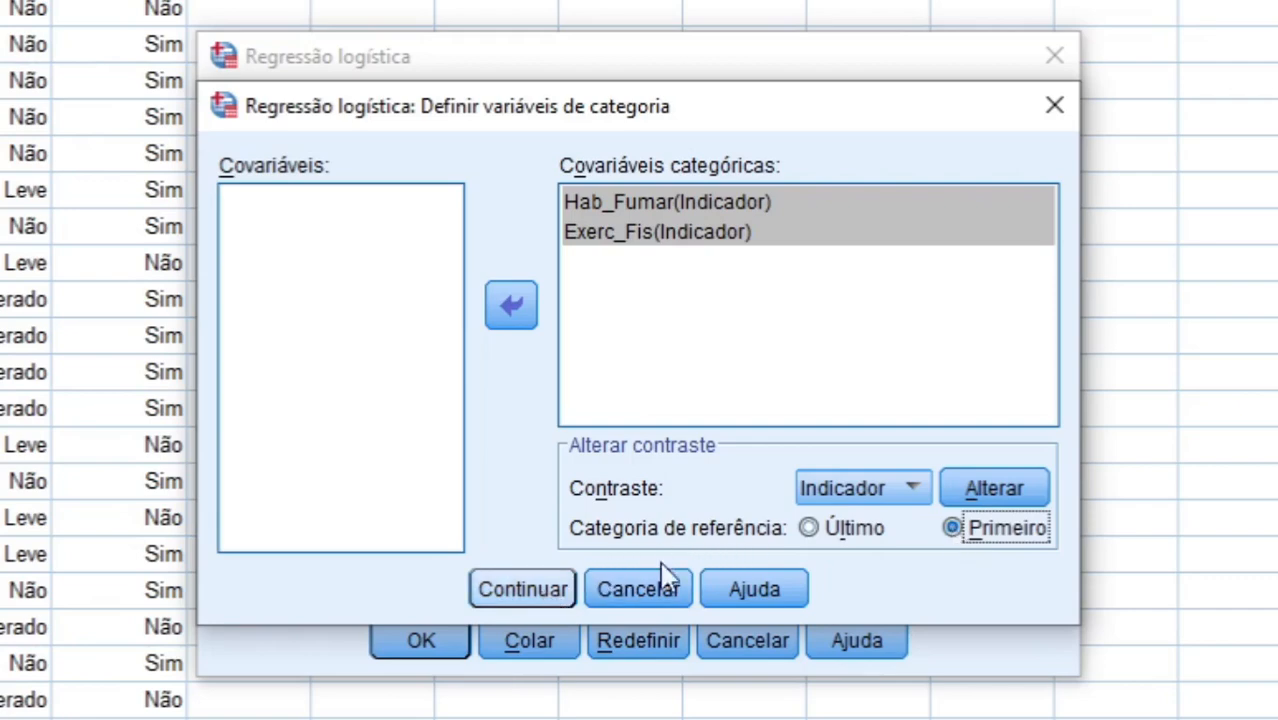
pyautogui.click(998, 489)
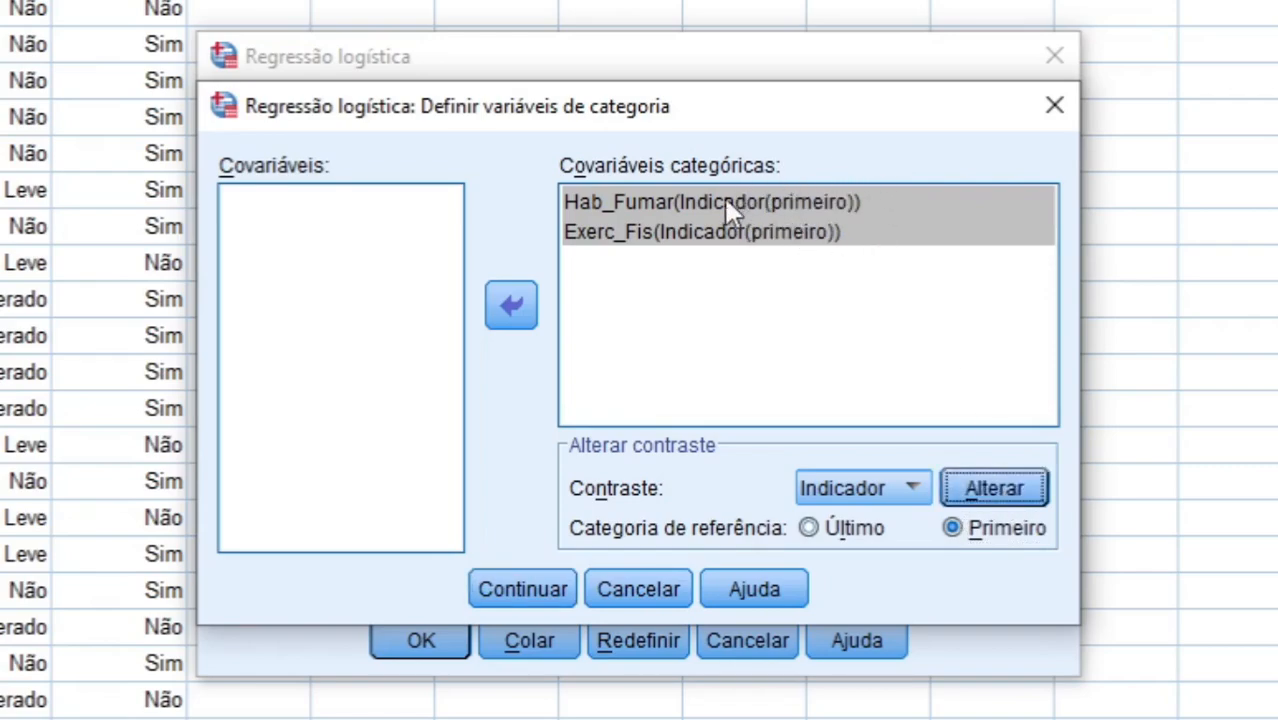
pyautogui.click(520, 590)
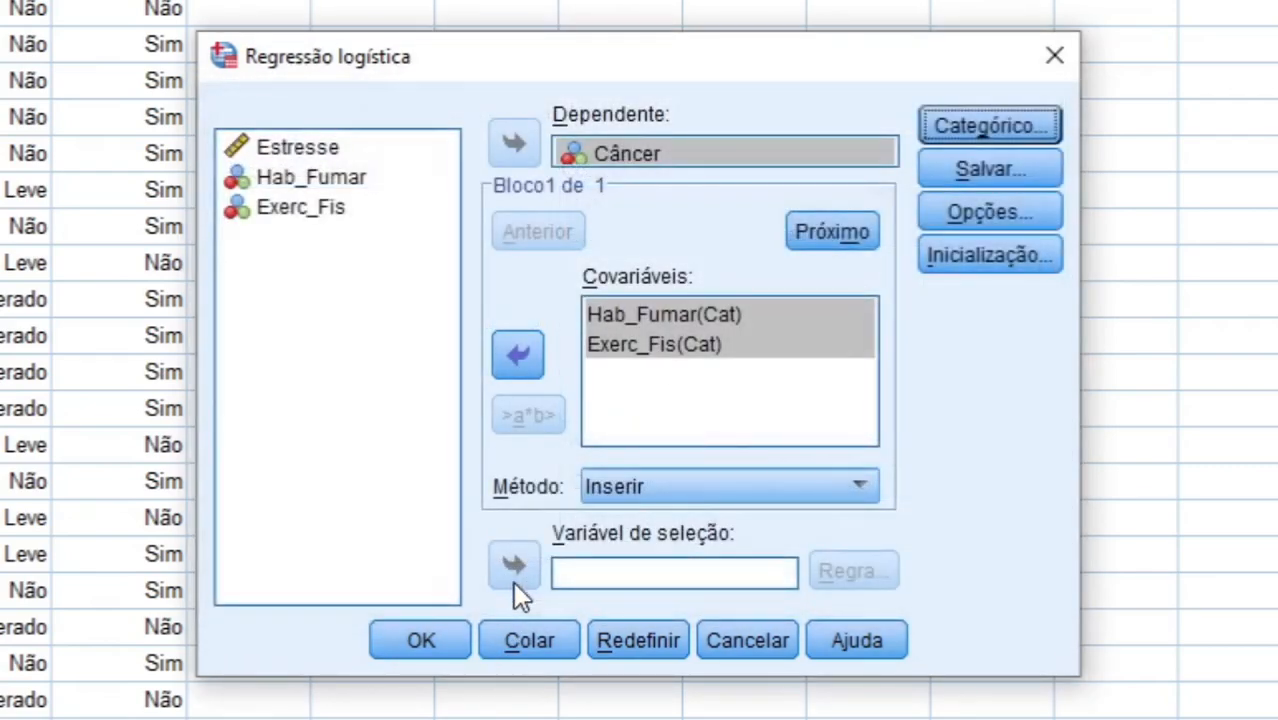
# Include the 95% confidence interval for exp(B) in the regression options and run the analysis
pyautogui.click(1003, 222)
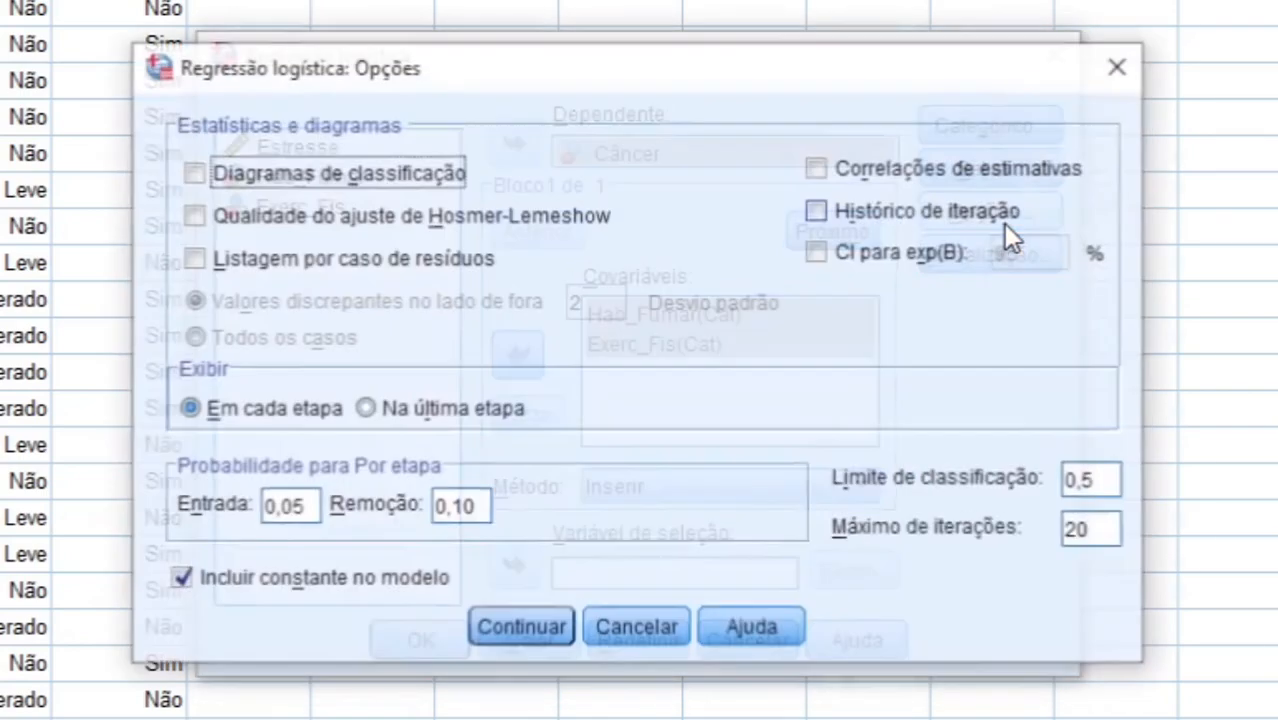
pyautogui.click(903, 260)
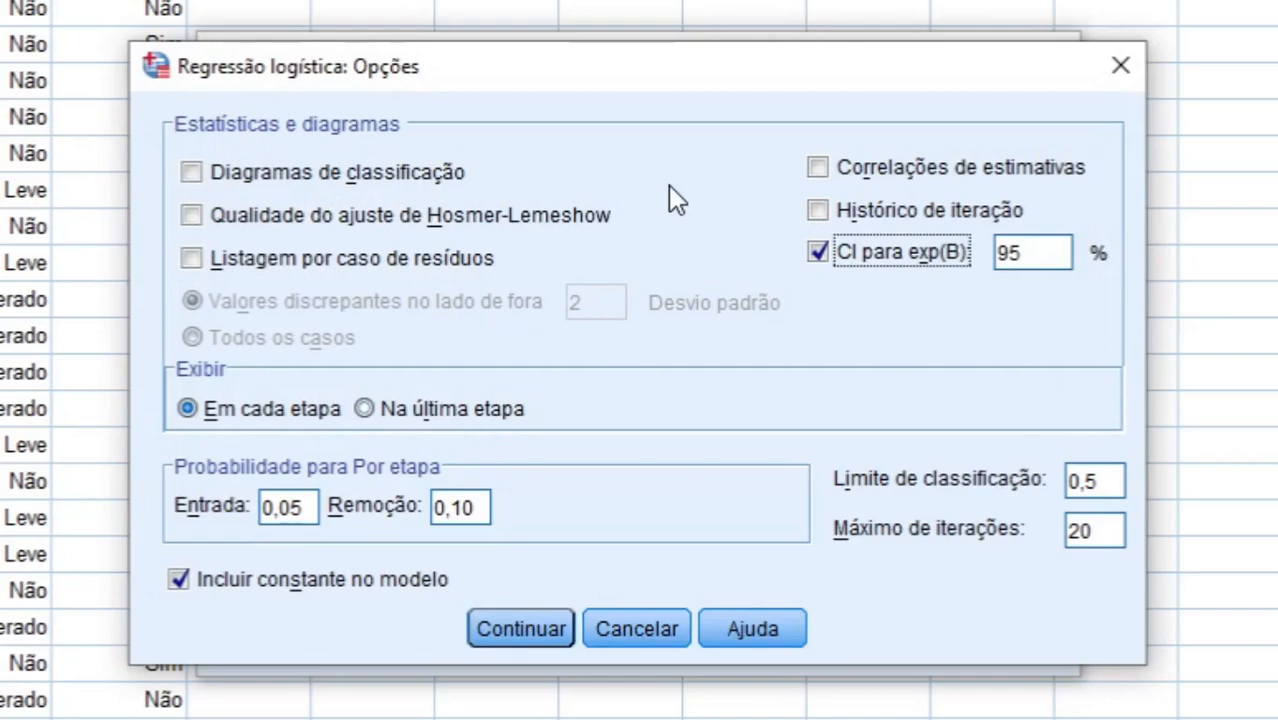
pyautogui.click(541, 631)
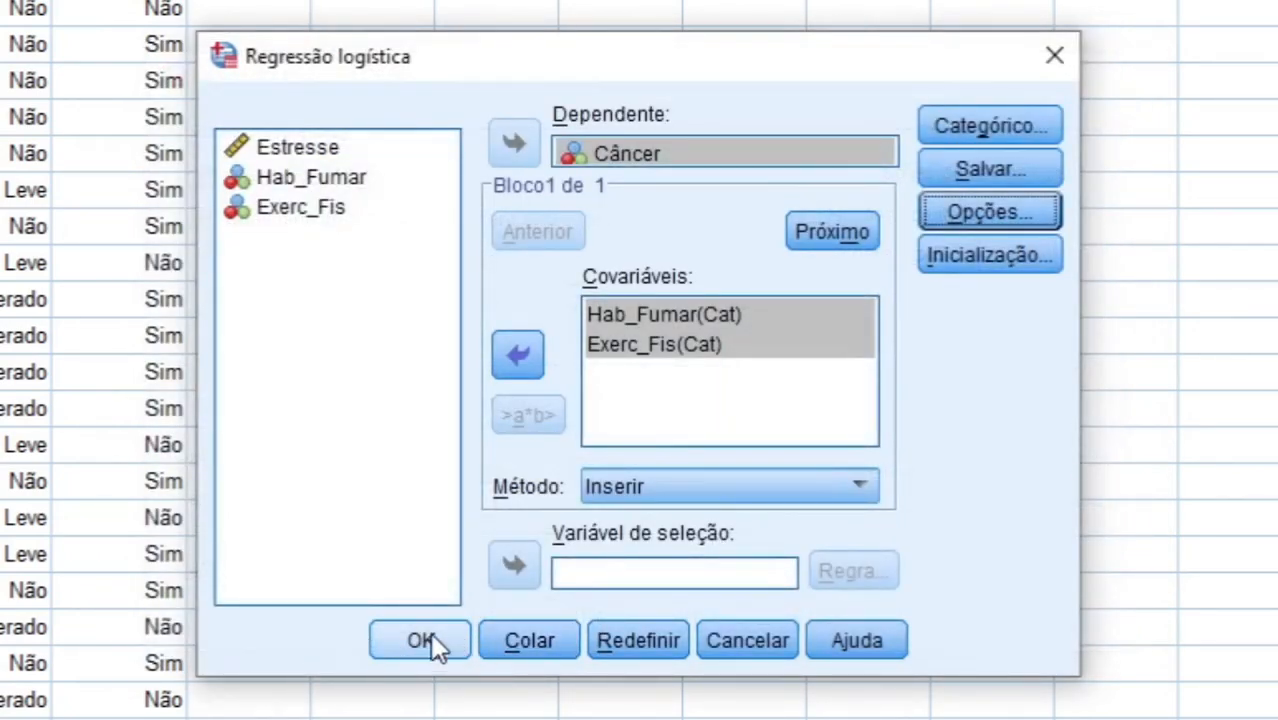
pyautogui.click(434, 643)
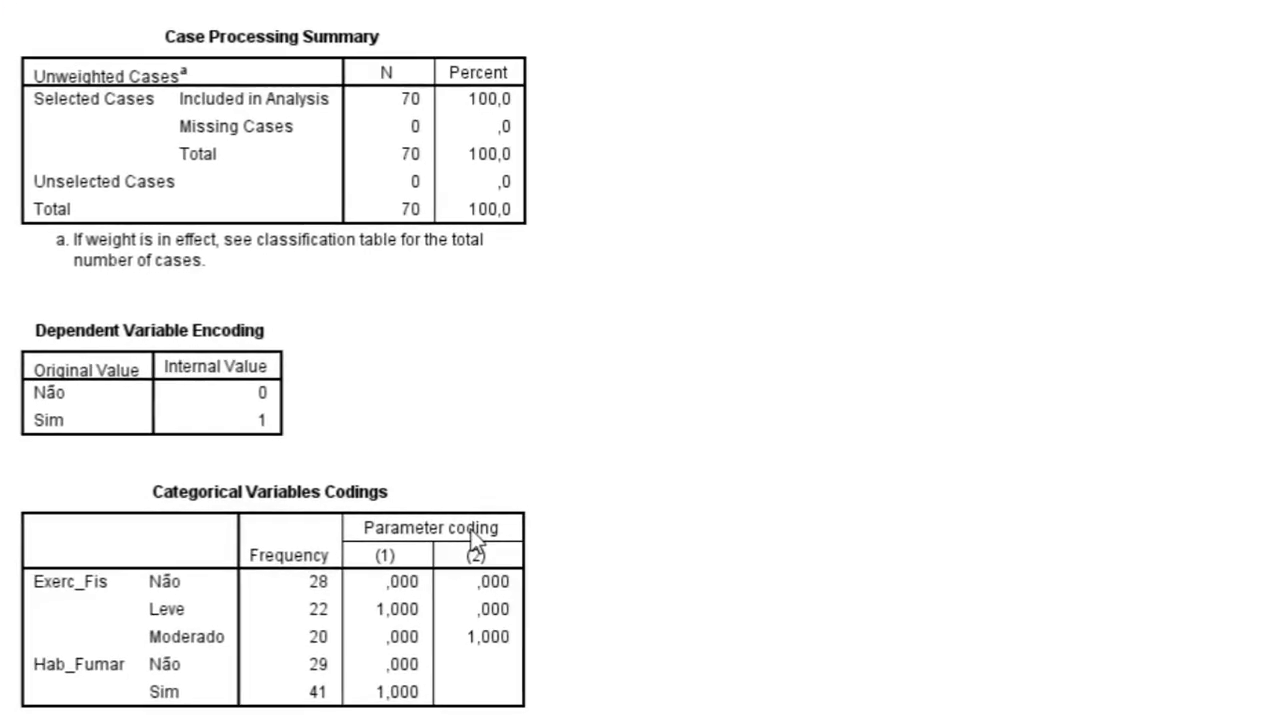
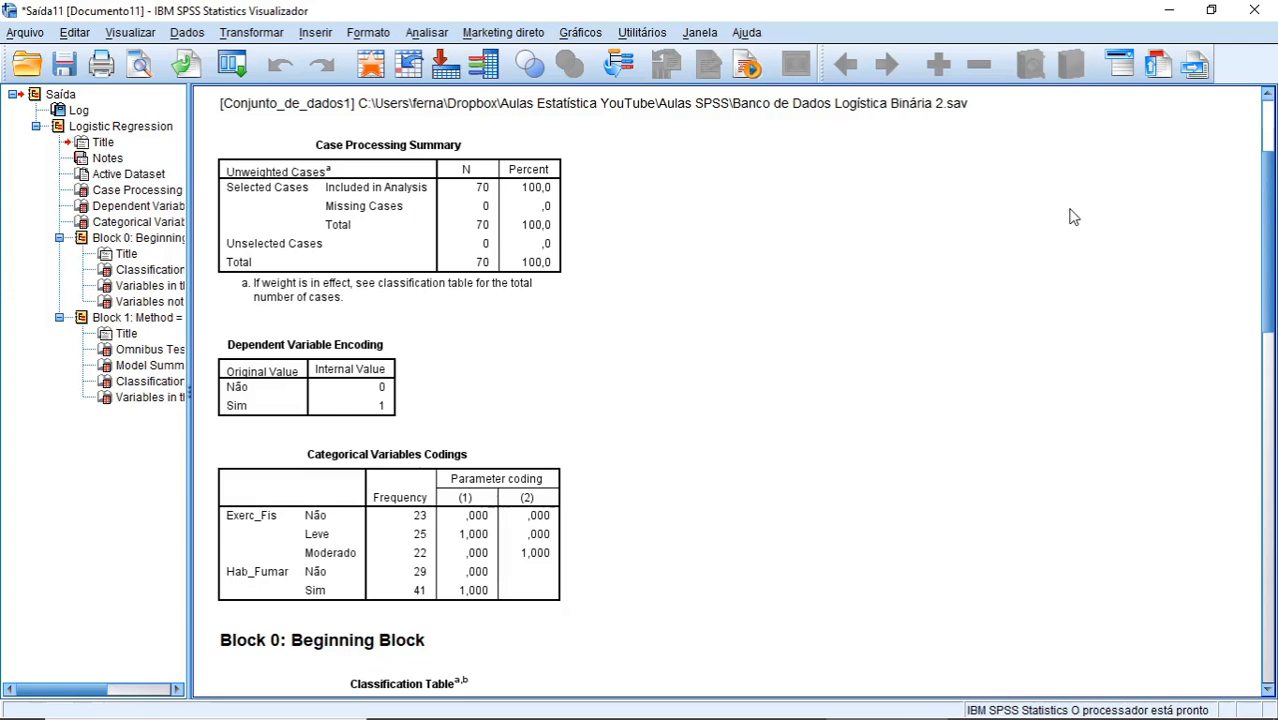
# Check the value labels defined for the Câncer variable in the dataset, leaving them as they are
pyautogui.click(1173, 12)
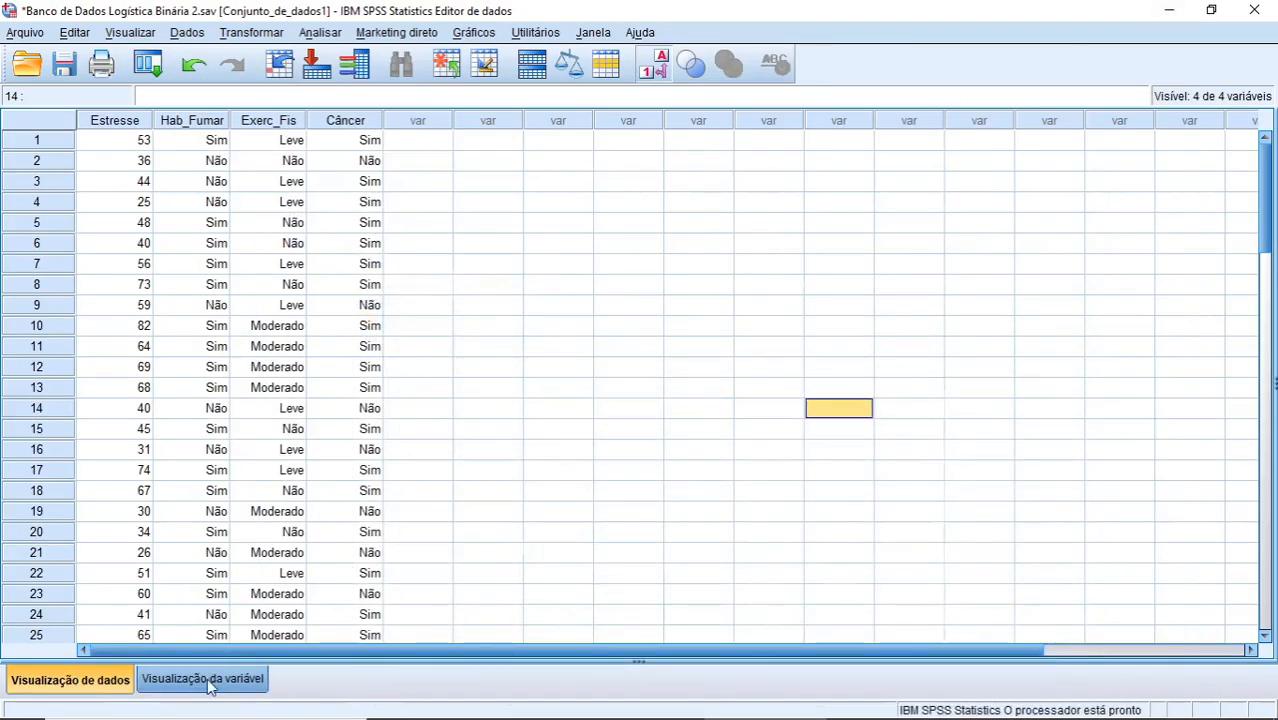
pyautogui.click(205, 679)
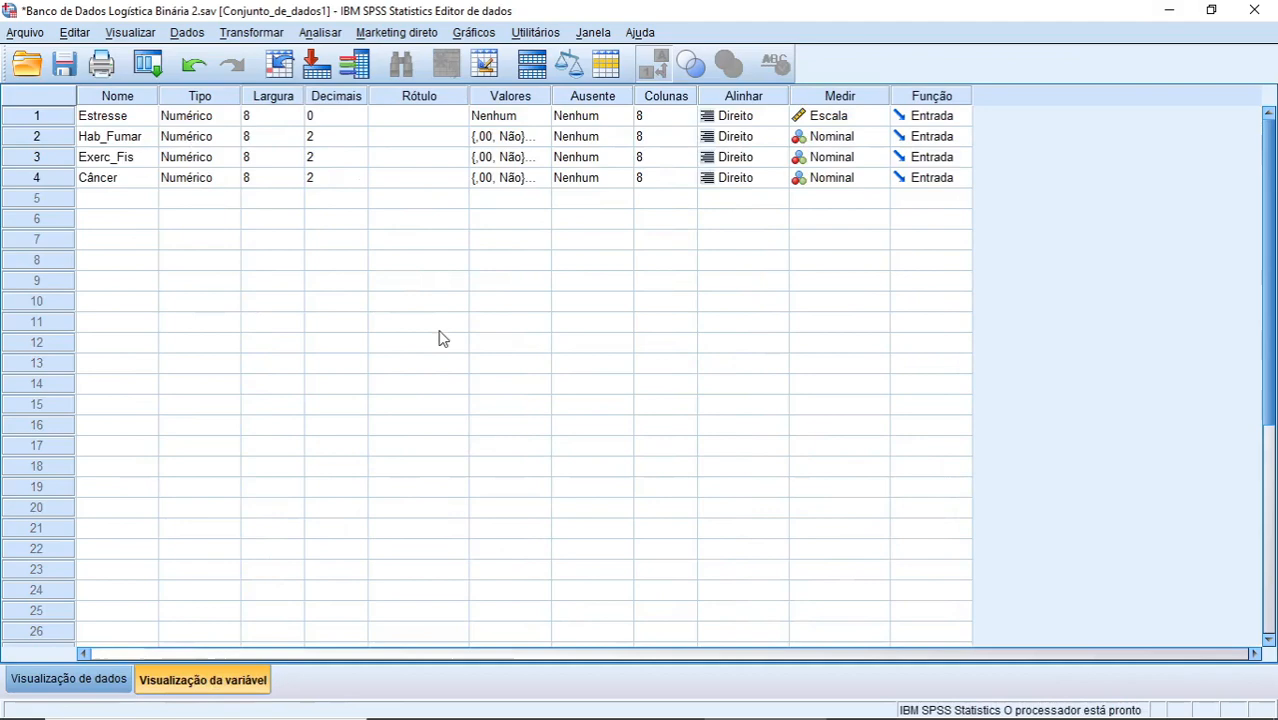
pyautogui.click(545, 180)
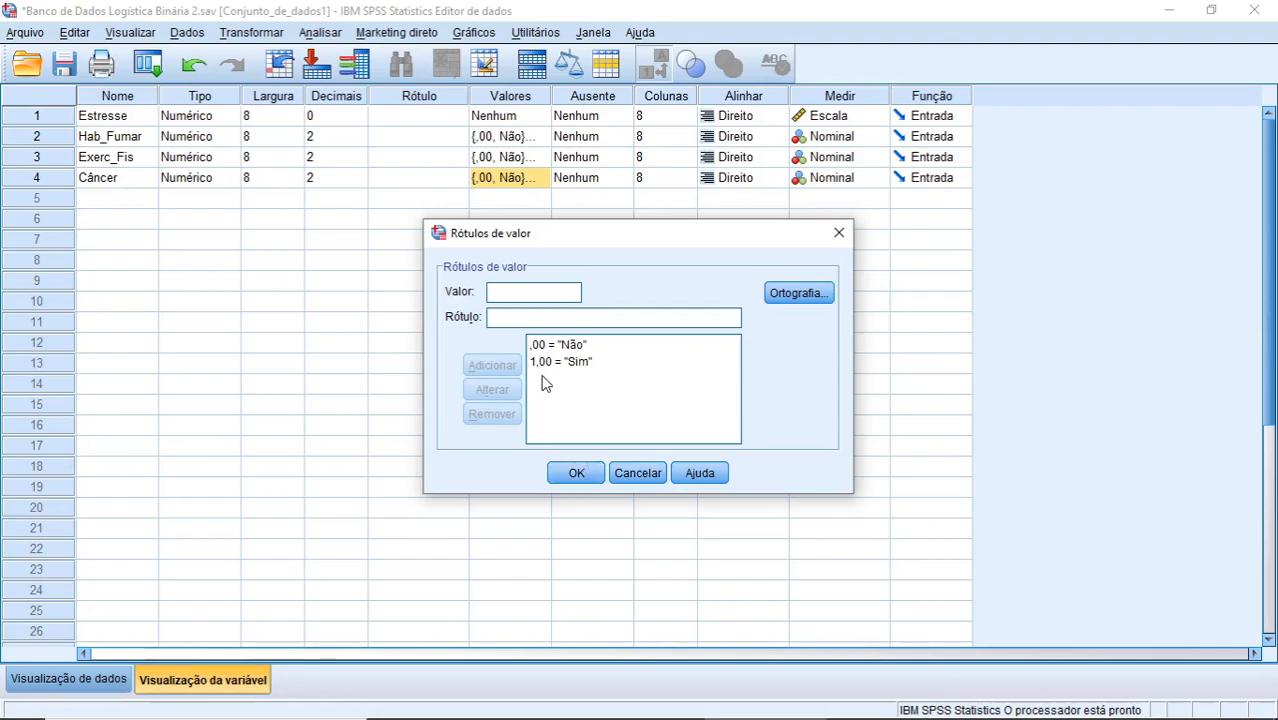
pyautogui.click(576, 473)
pyautogui.click(100, 680)
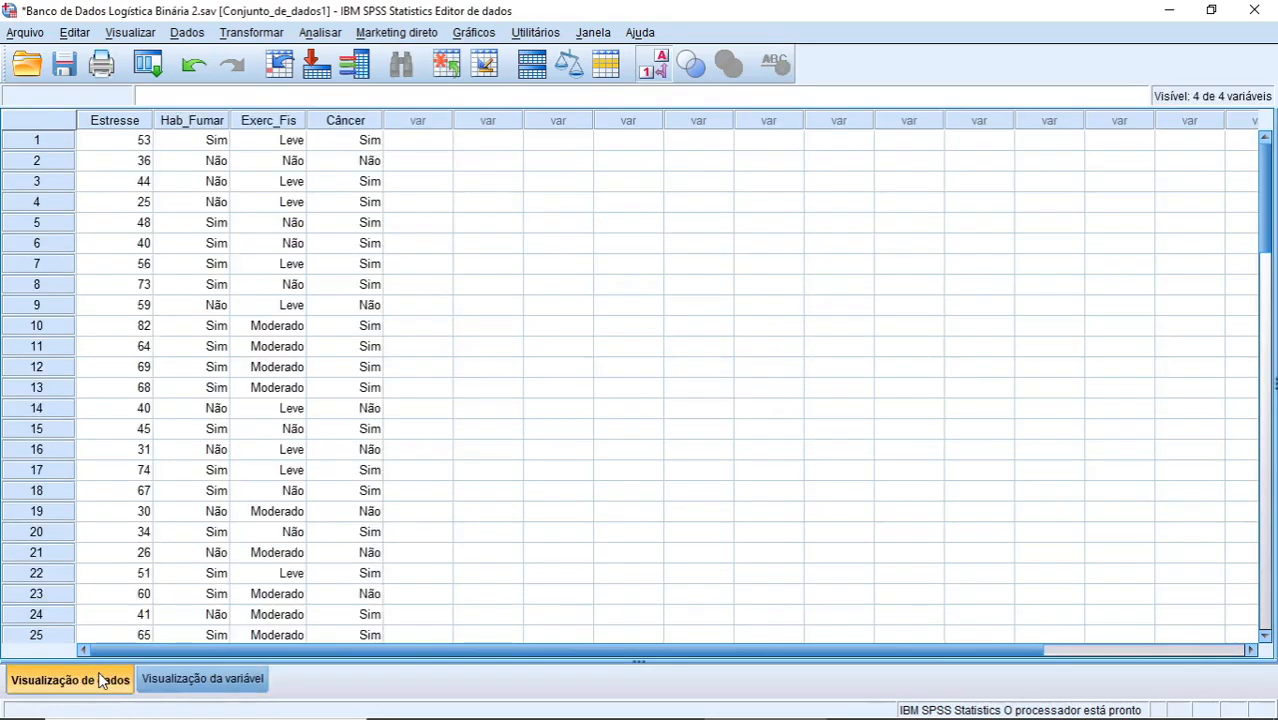
# Start a recode into the same variables with Câncer as the variable to recode
pyautogui.click(257, 33)
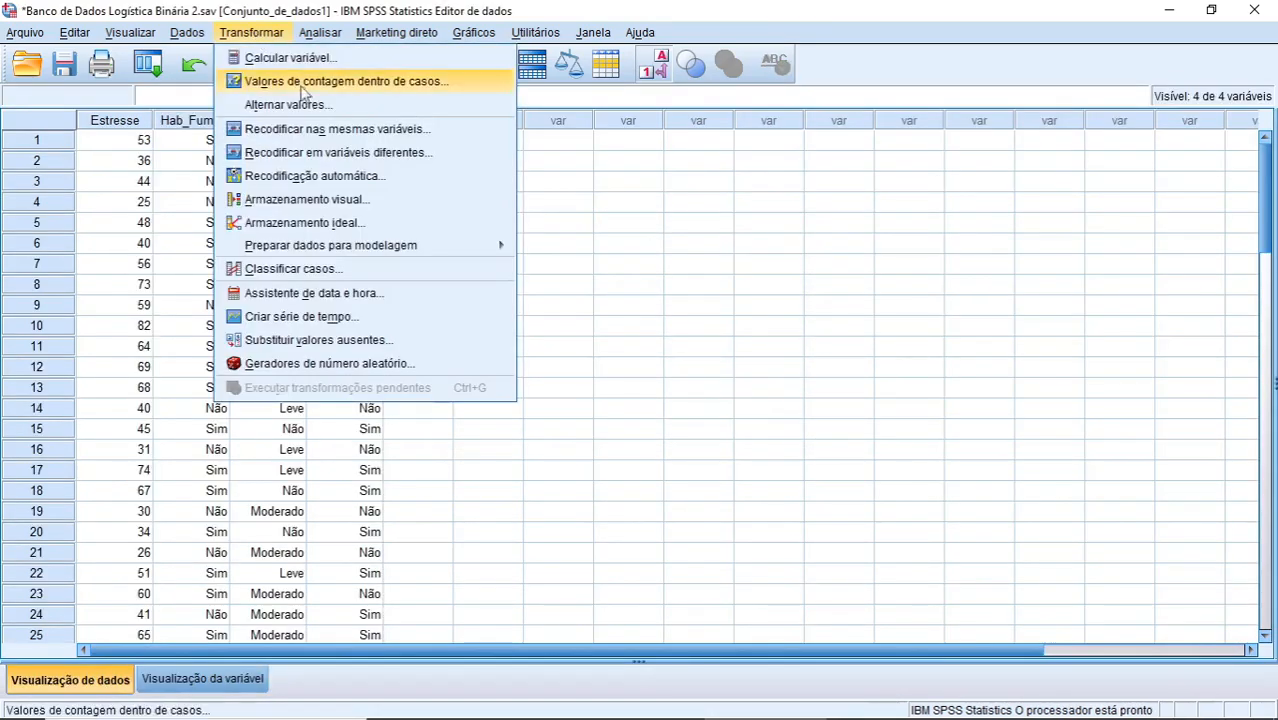
pyautogui.click(318, 129)
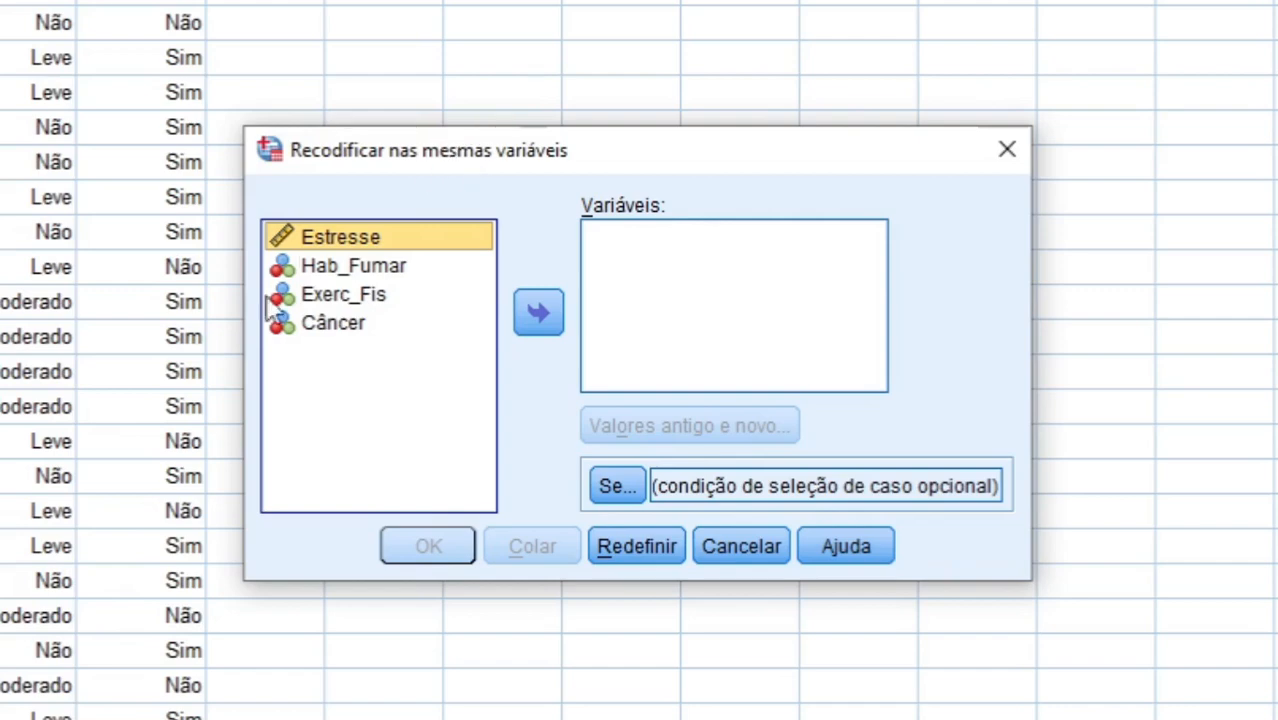
pyautogui.click(460, 323)
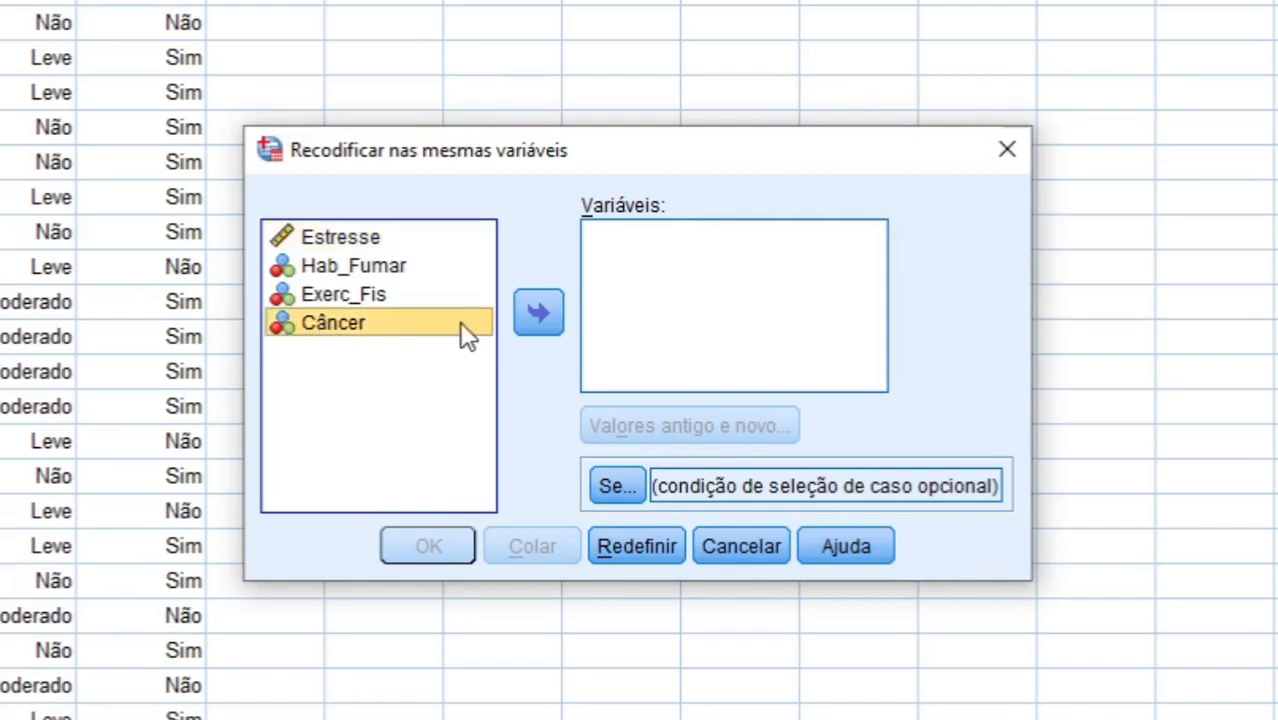
pyautogui.click(546, 313)
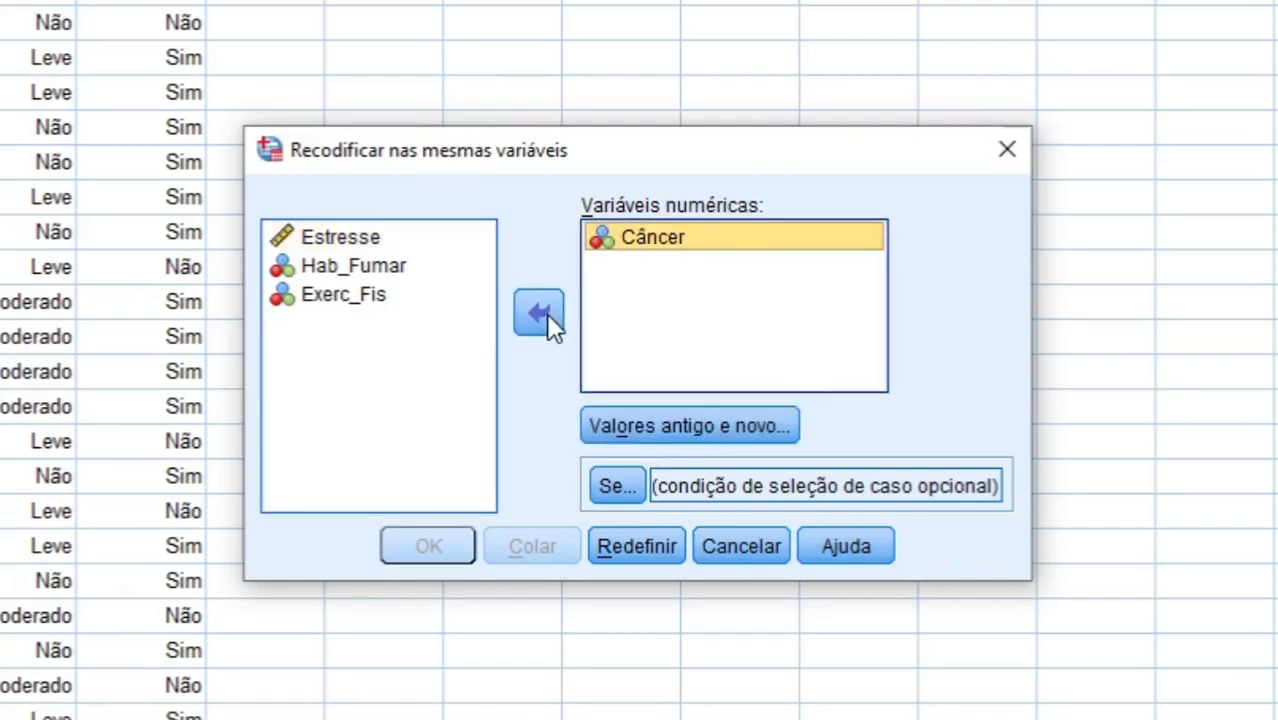
# Add a recoding rule that turns the old value 0 of Câncer into 1
pyautogui.click(659, 427)
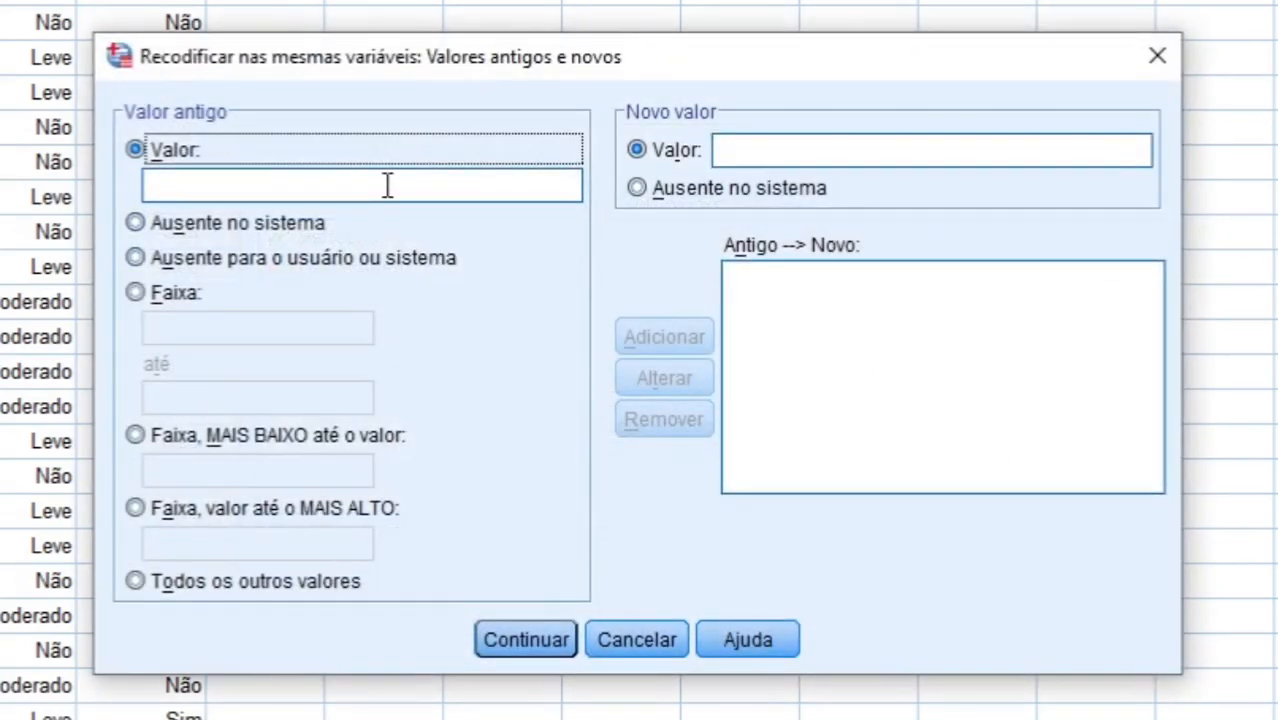
pyautogui.click(387, 186)
pyautogui.write('0')
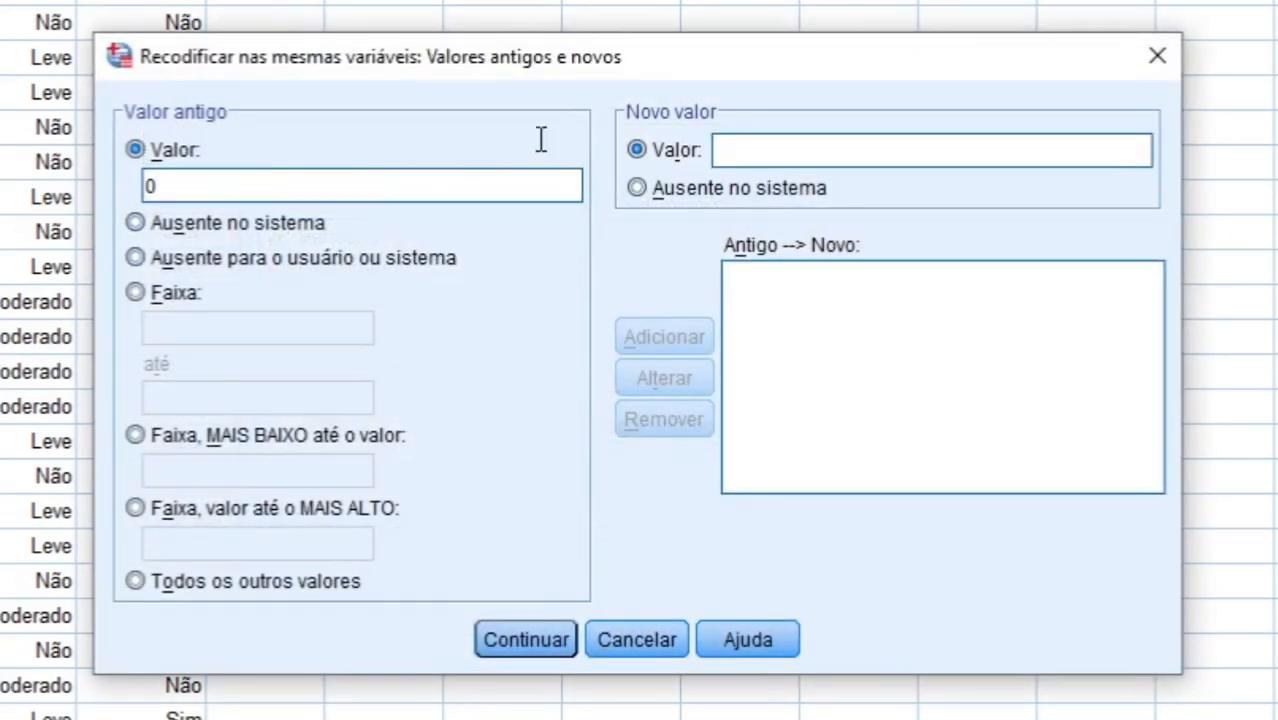
pyautogui.click(900, 148)
pyautogui.write('1')
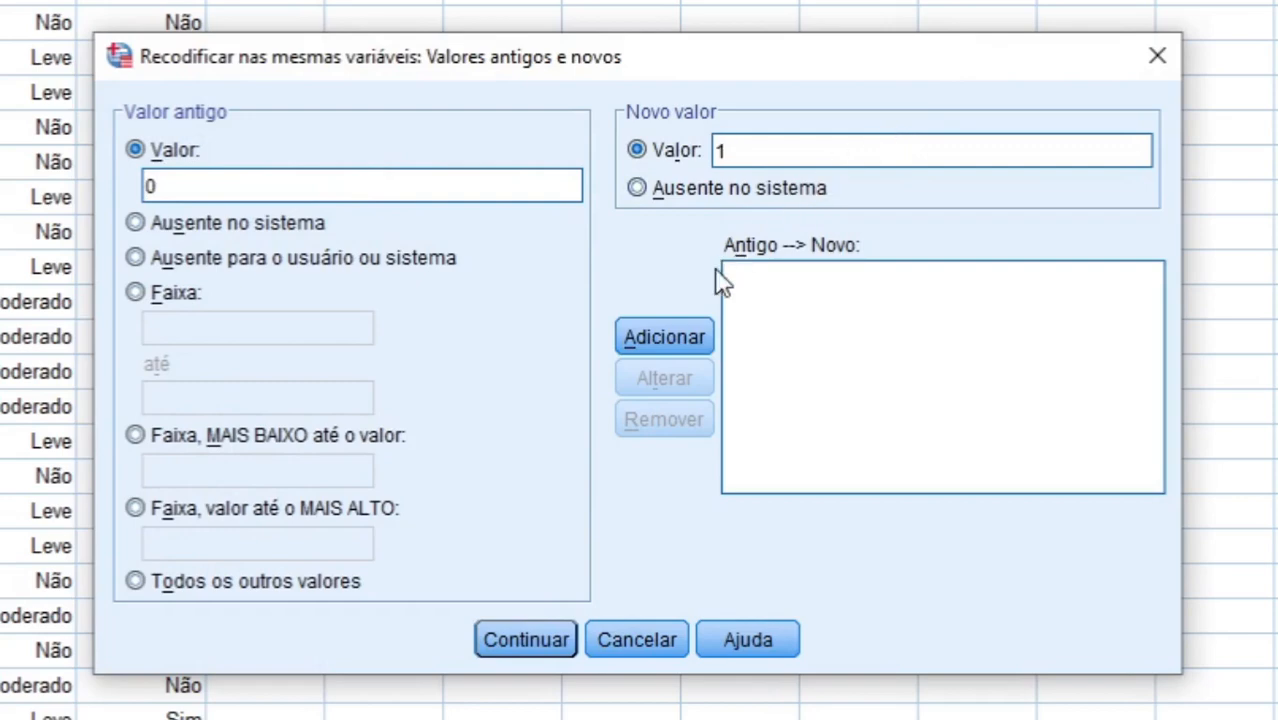
pyautogui.click(678, 338)
# Add a rule turning old value 1 into 0, then run the recode and return to the dataset
pyautogui.click(422, 190)
pyautogui.write('1')
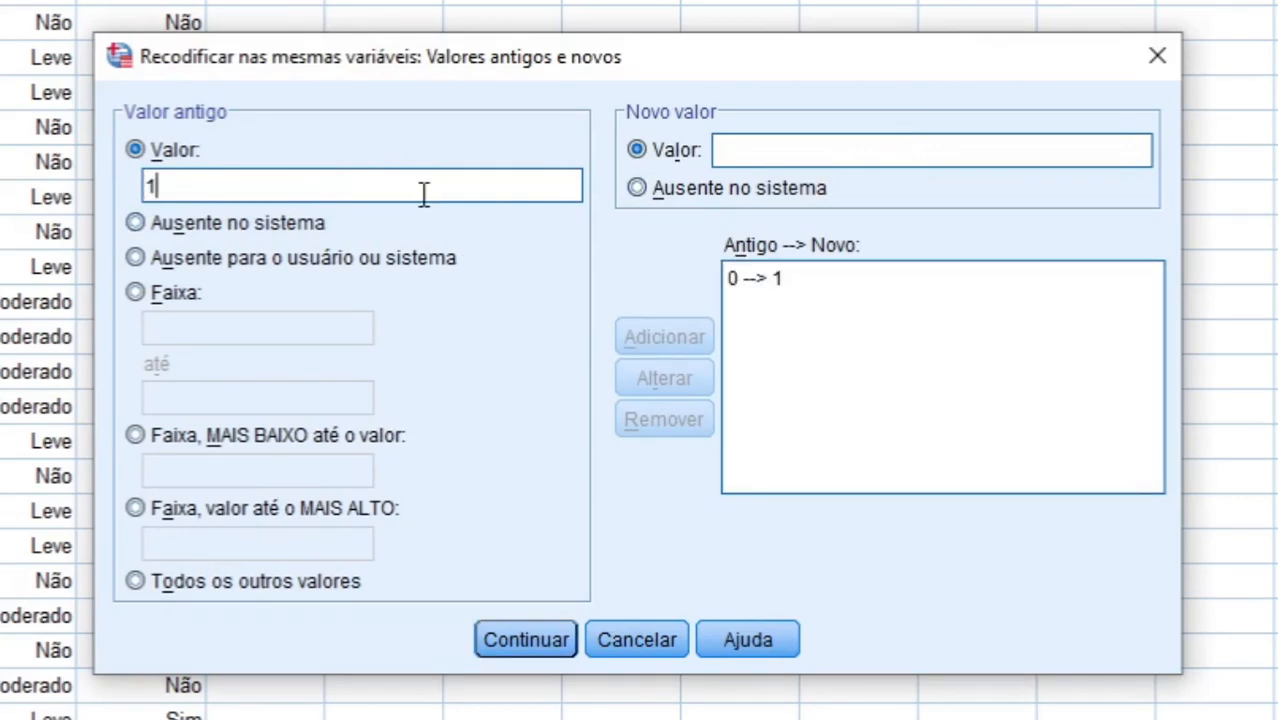
pyautogui.click(908, 140)
pyautogui.write('0')
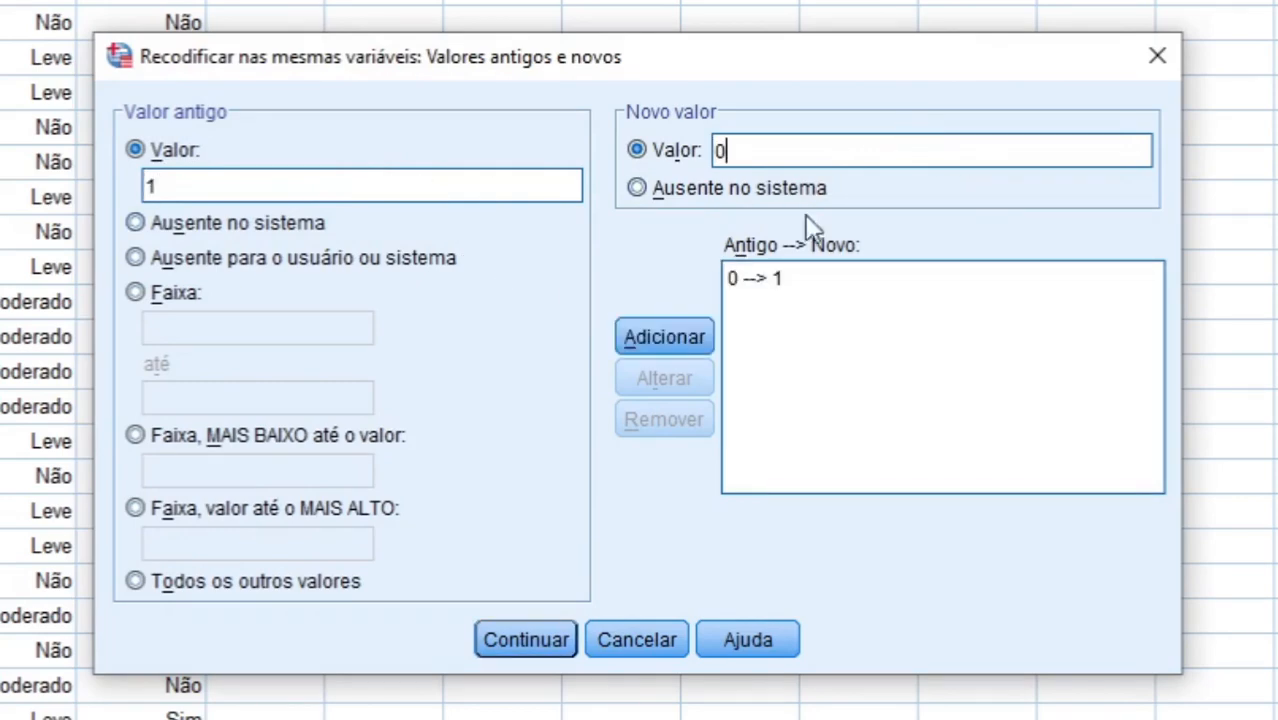
pyautogui.click(679, 339)
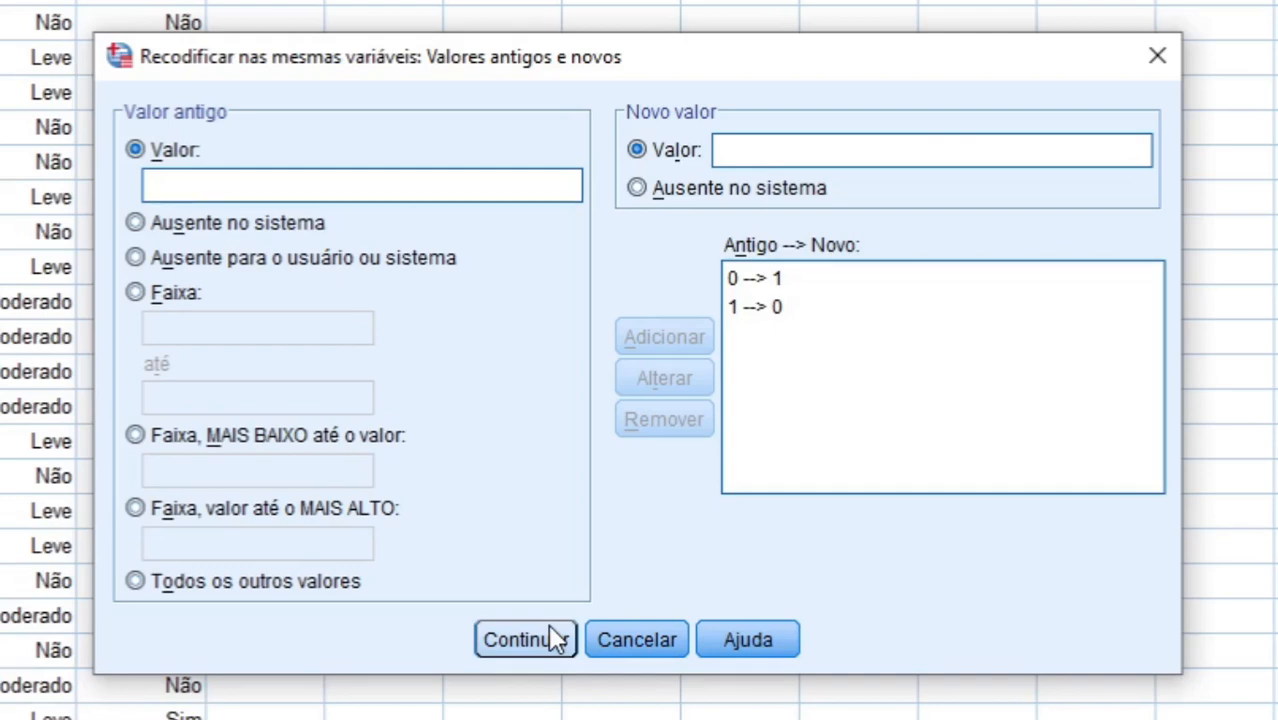
pyautogui.moveTo(480, 63); pyautogui.dragTo(643, 44)
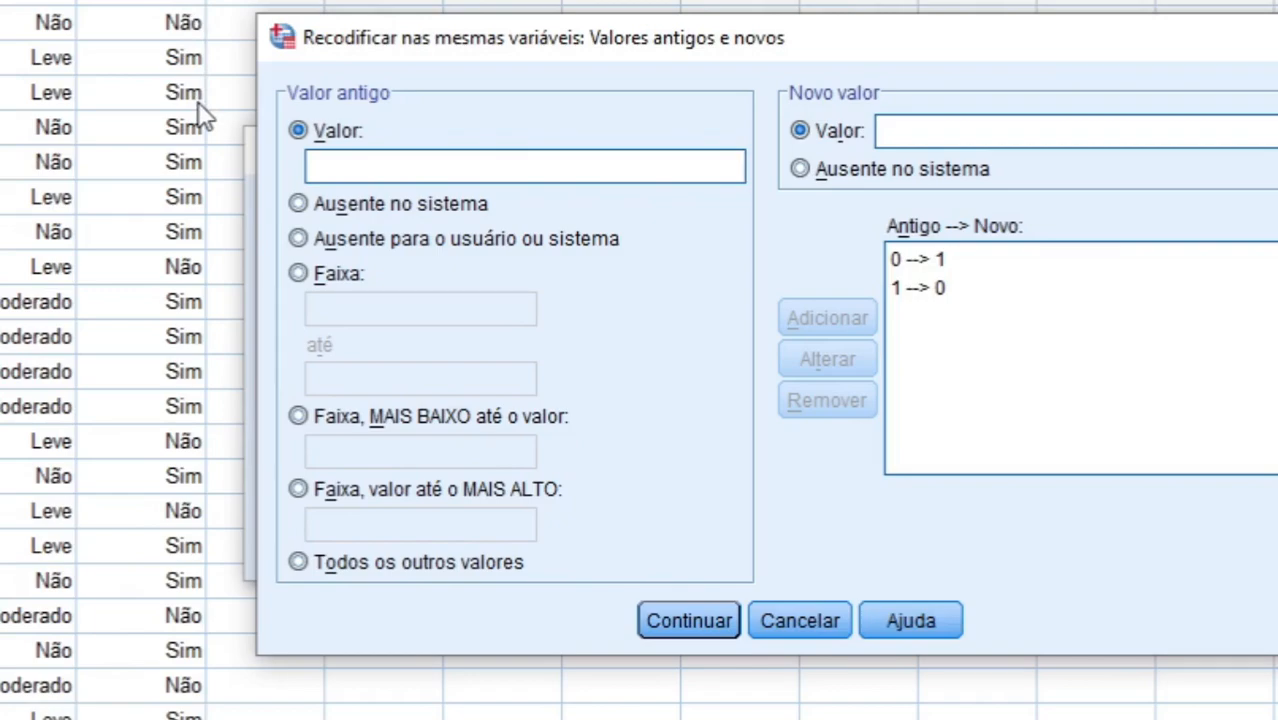
pyautogui.click(690, 630)
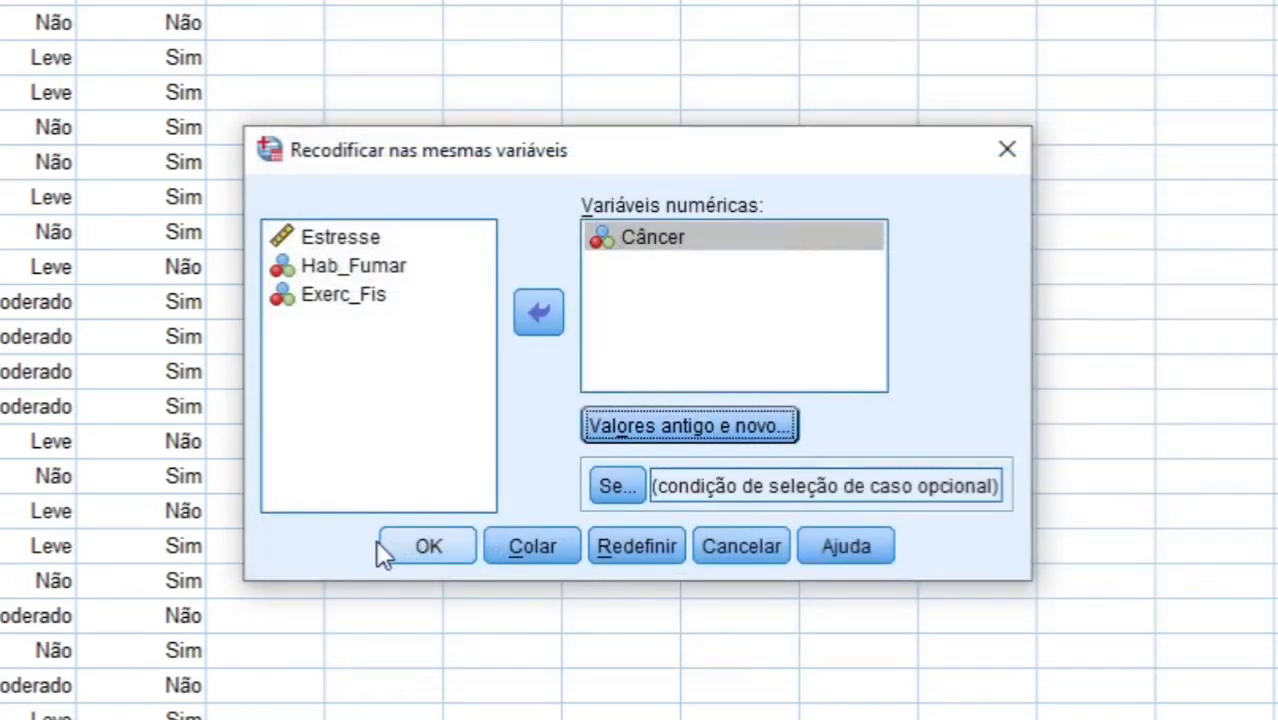
pyautogui.click(410, 544)
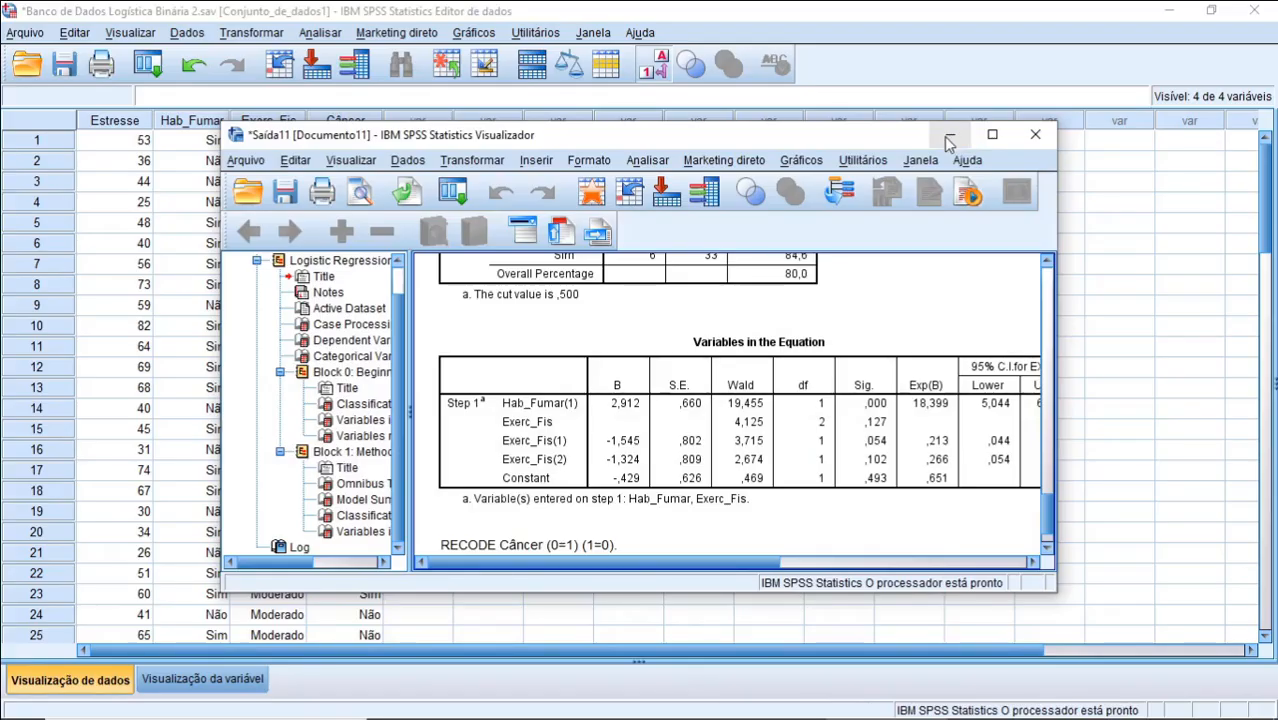
pyautogui.click(948, 136)
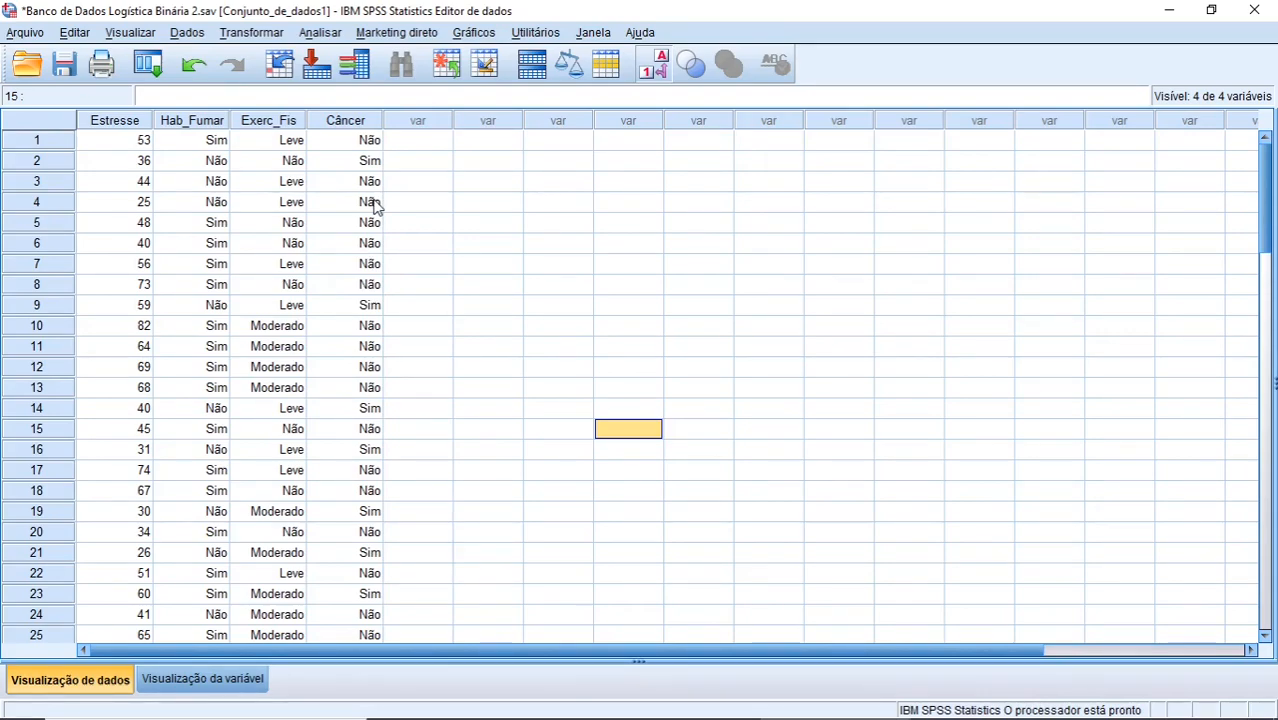
# Change the value label of code 0 of Câncer to "Sim"
pyautogui.click(226, 678)
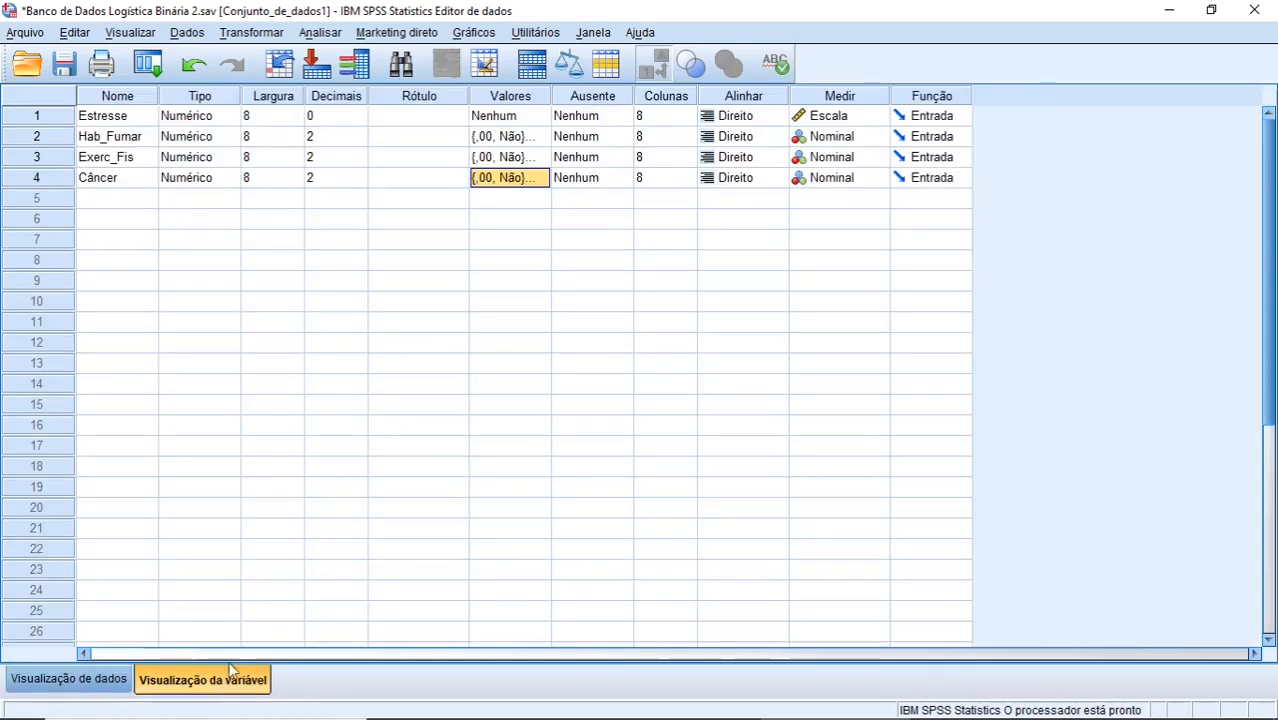
pyautogui.click(539, 177)
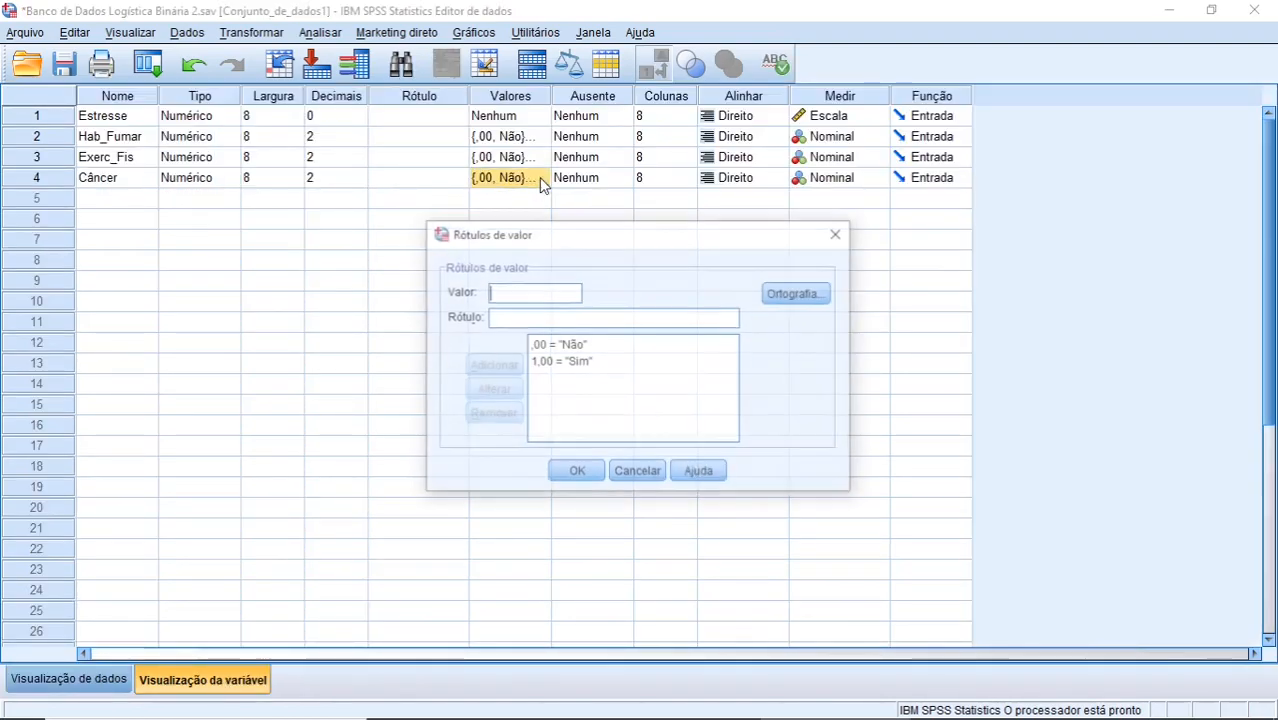
pyautogui.click(565, 344)
pyautogui.doubleClick(560, 318)
pyautogui.write('Si')
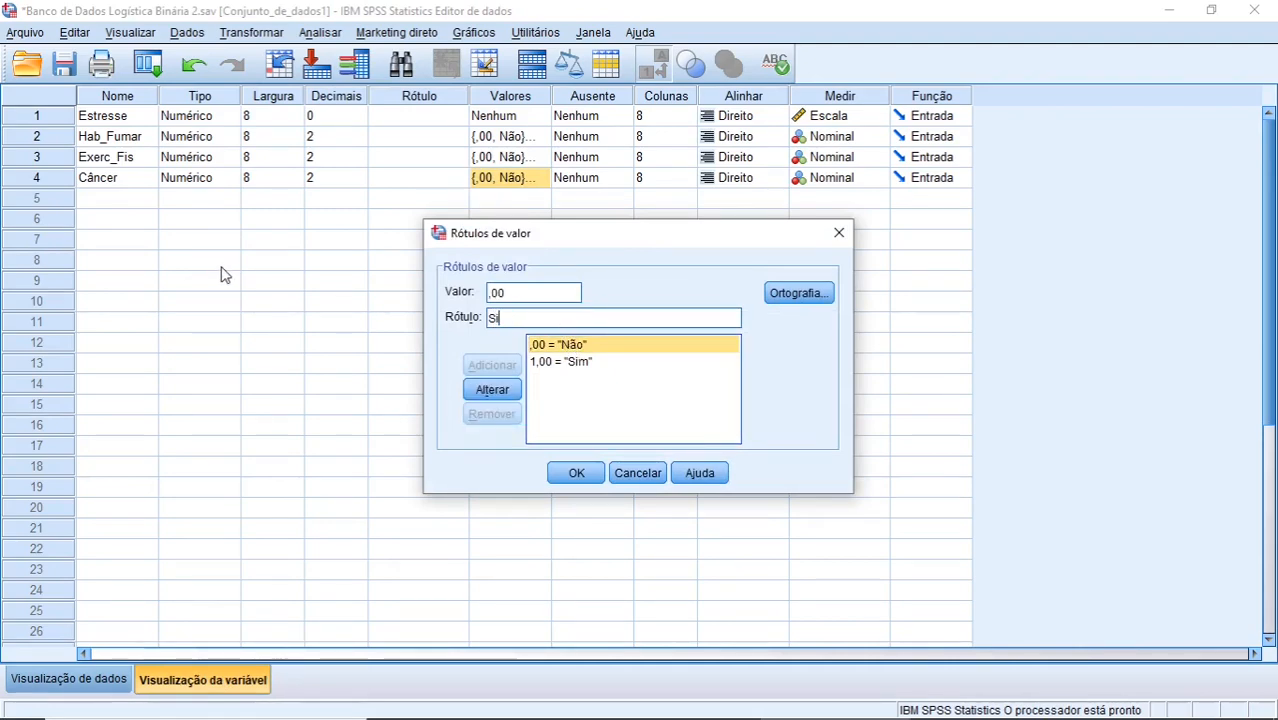
pyautogui.write('m')
pyautogui.click(497, 391)
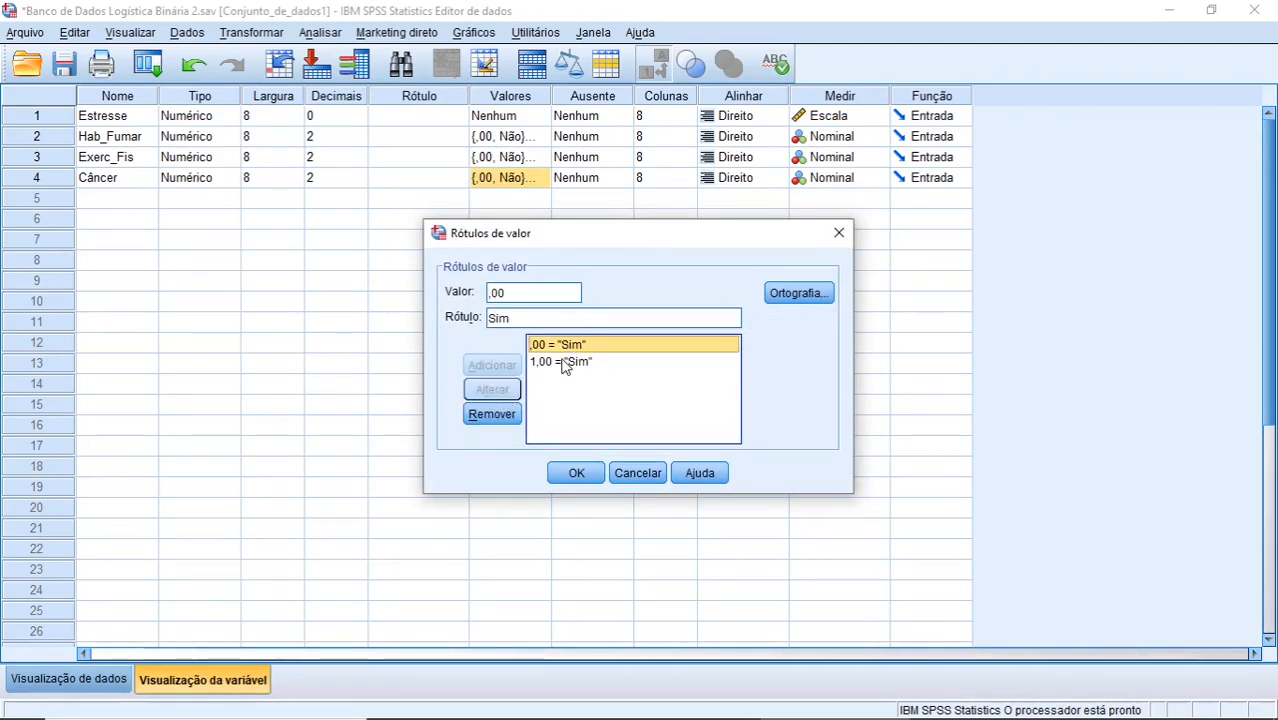
# Change the value label of code 1 of Câncer to "Não", apply the labels and return to the data
pyautogui.click(565, 362)
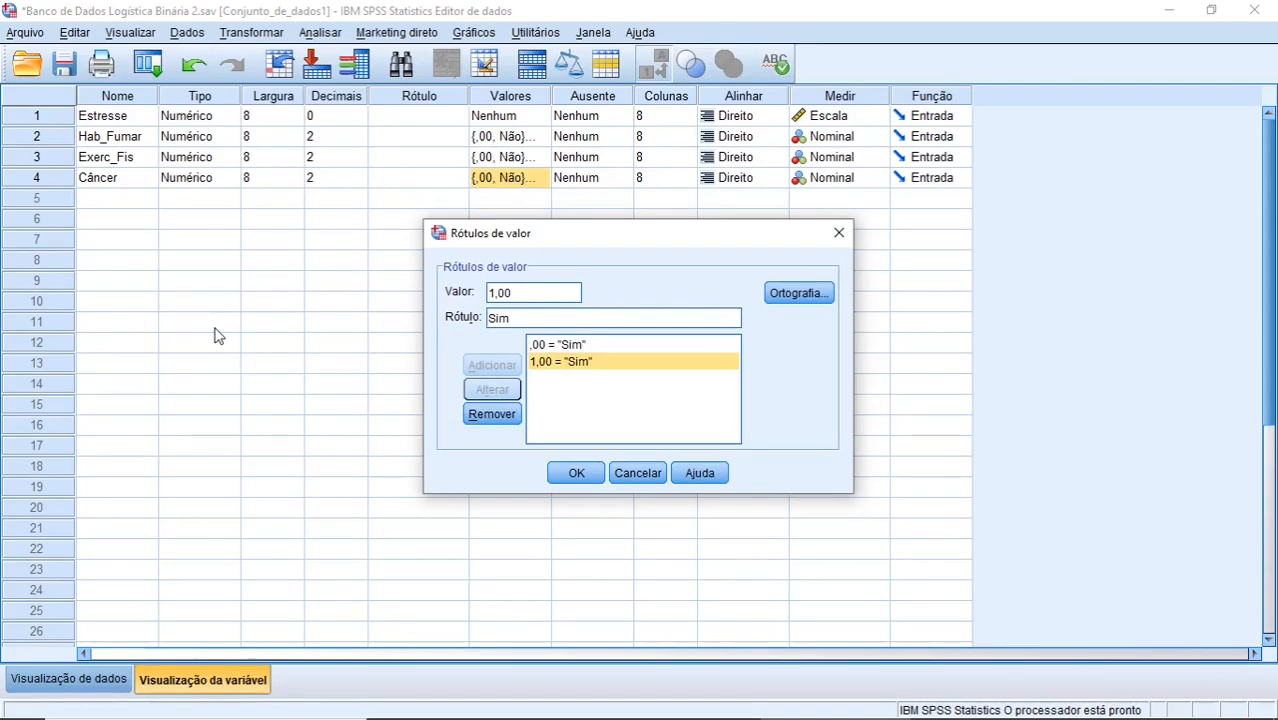
pyautogui.press('BackSpace')
pyautogui.press('BackSpace')
pyautogui.press('BackSpace')
pyautogui.write('Não')
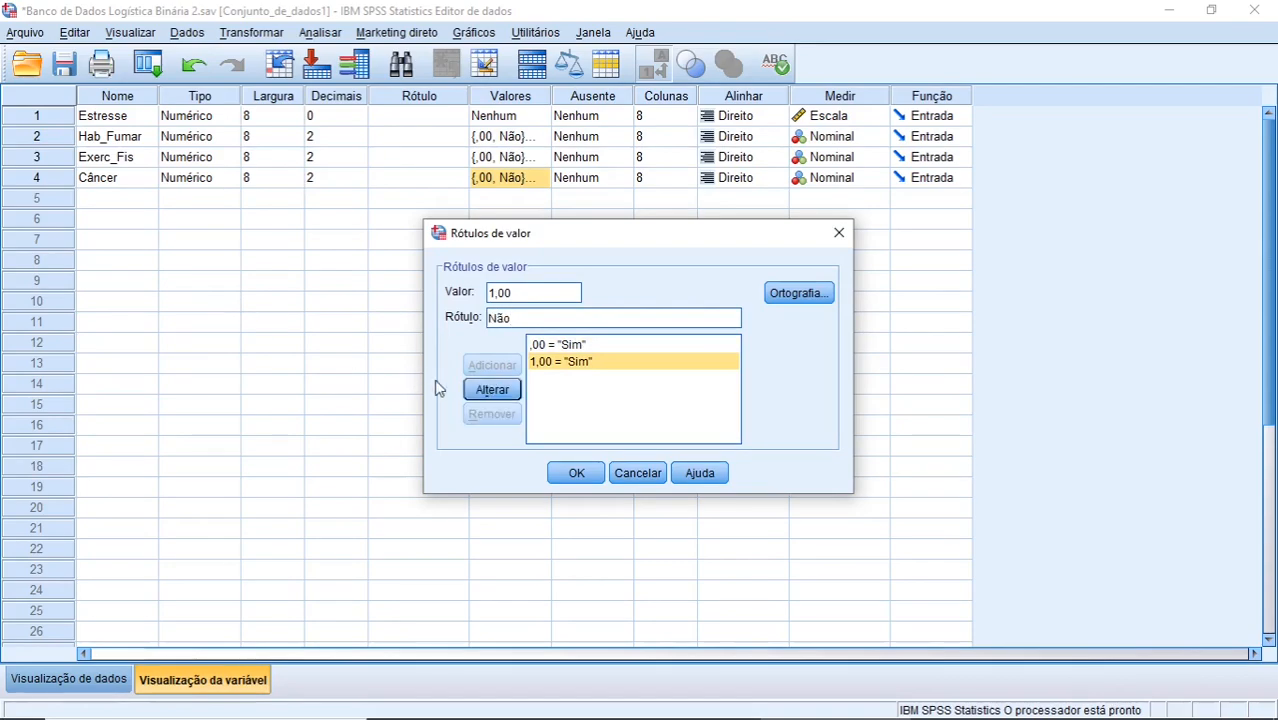
pyautogui.click(492, 391)
pyautogui.click(580, 473)
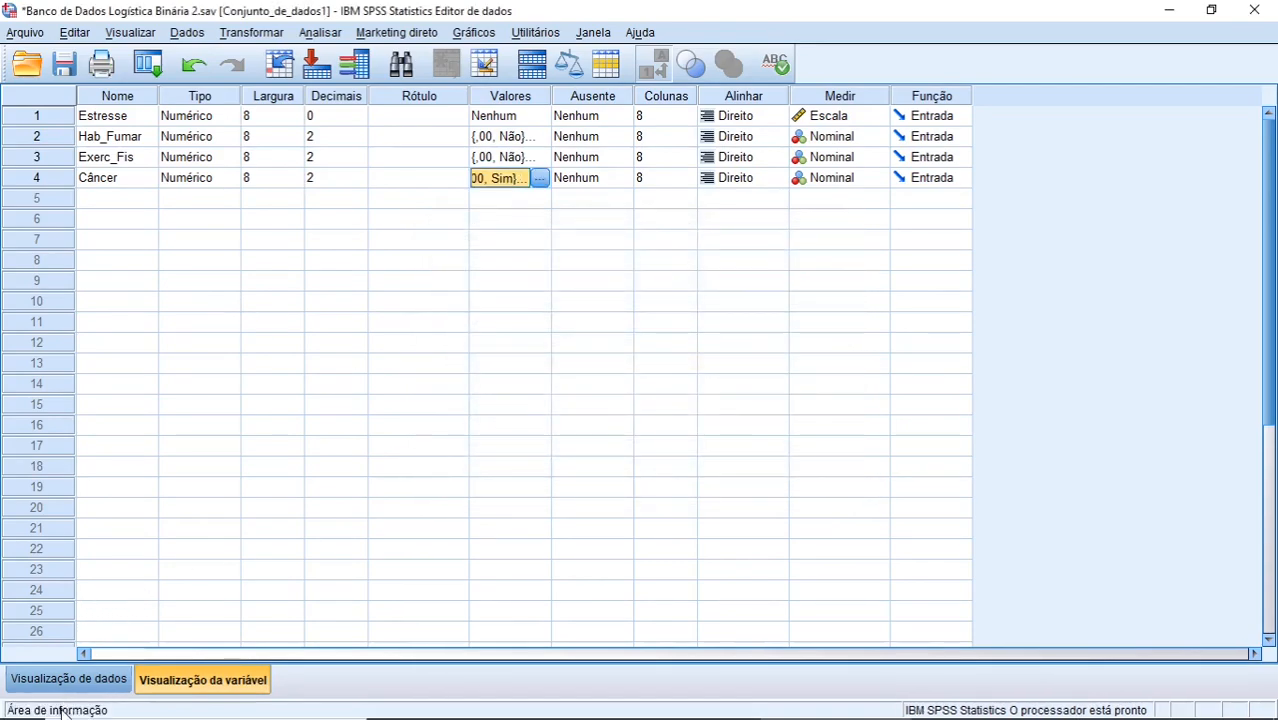
pyautogui.click(45, 682)
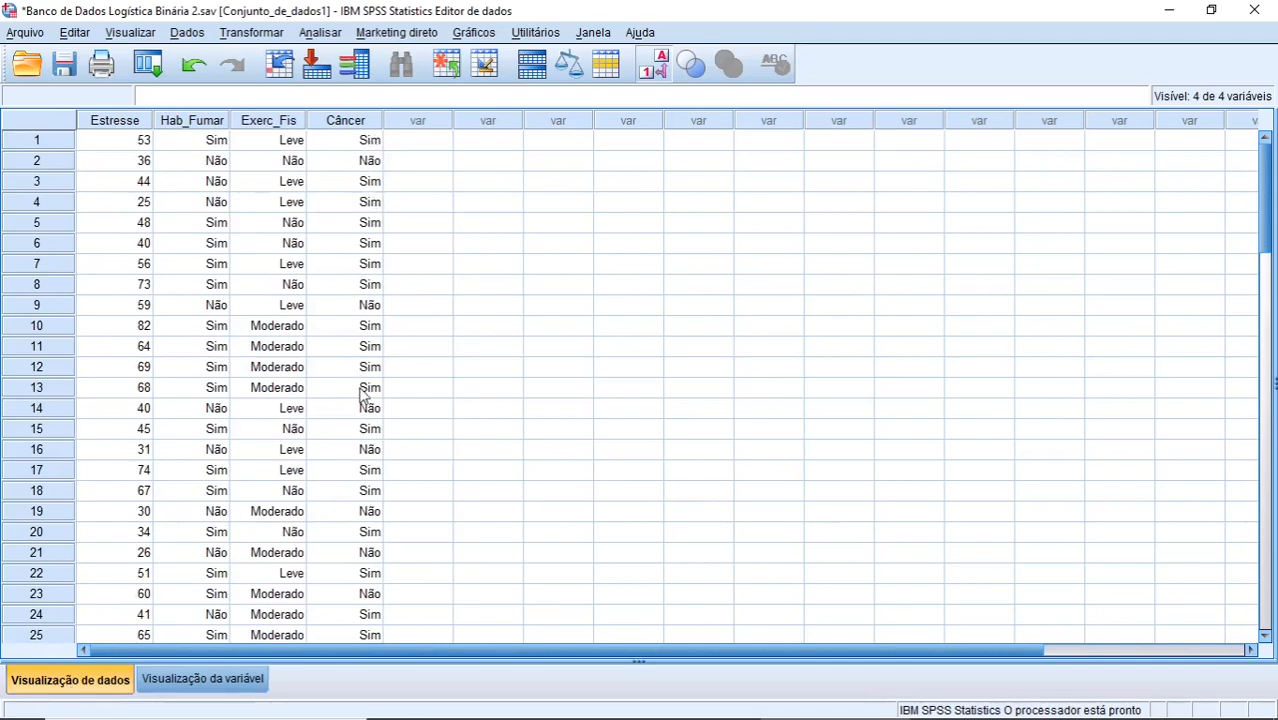
# Rerun the binary logistic regression of Câncer on Hab_Fumar and Exerc_Fis with the same settings and examine the Variables in the Equation table
pyautogui.click(320, 32)
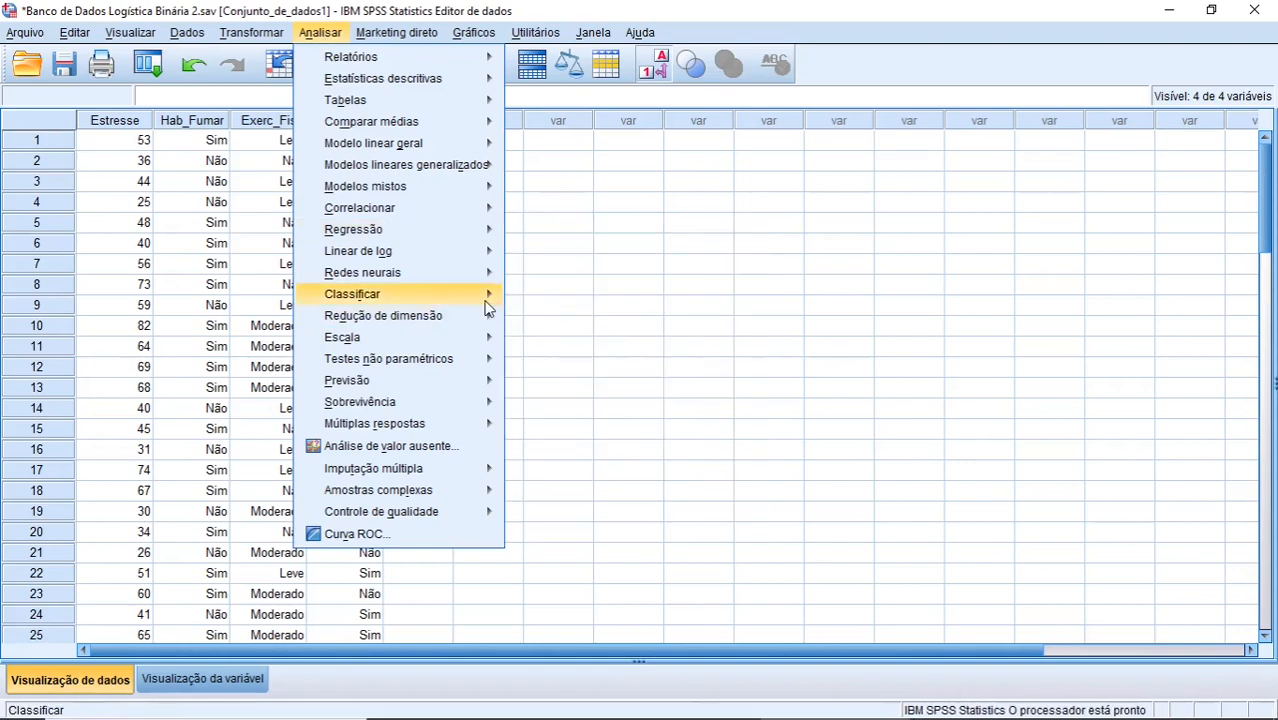
pyautogui.moveTo(467, 228)
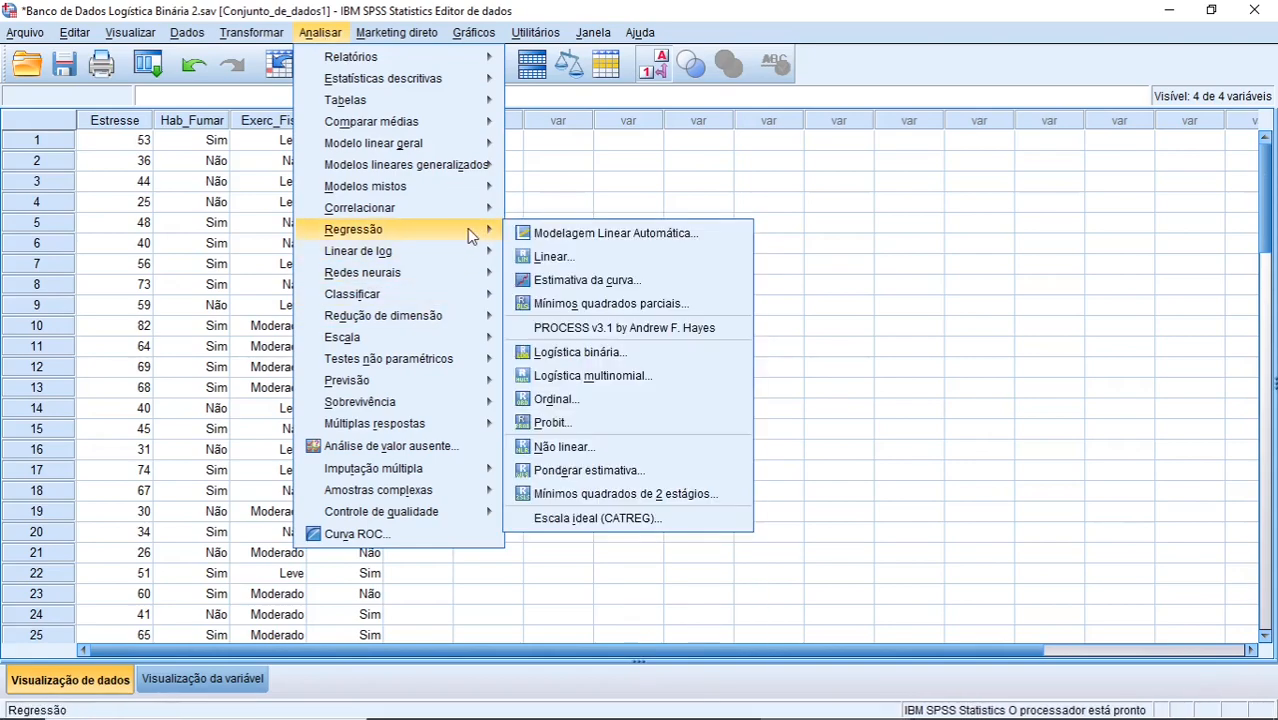
pyautogui.click(567, 353)
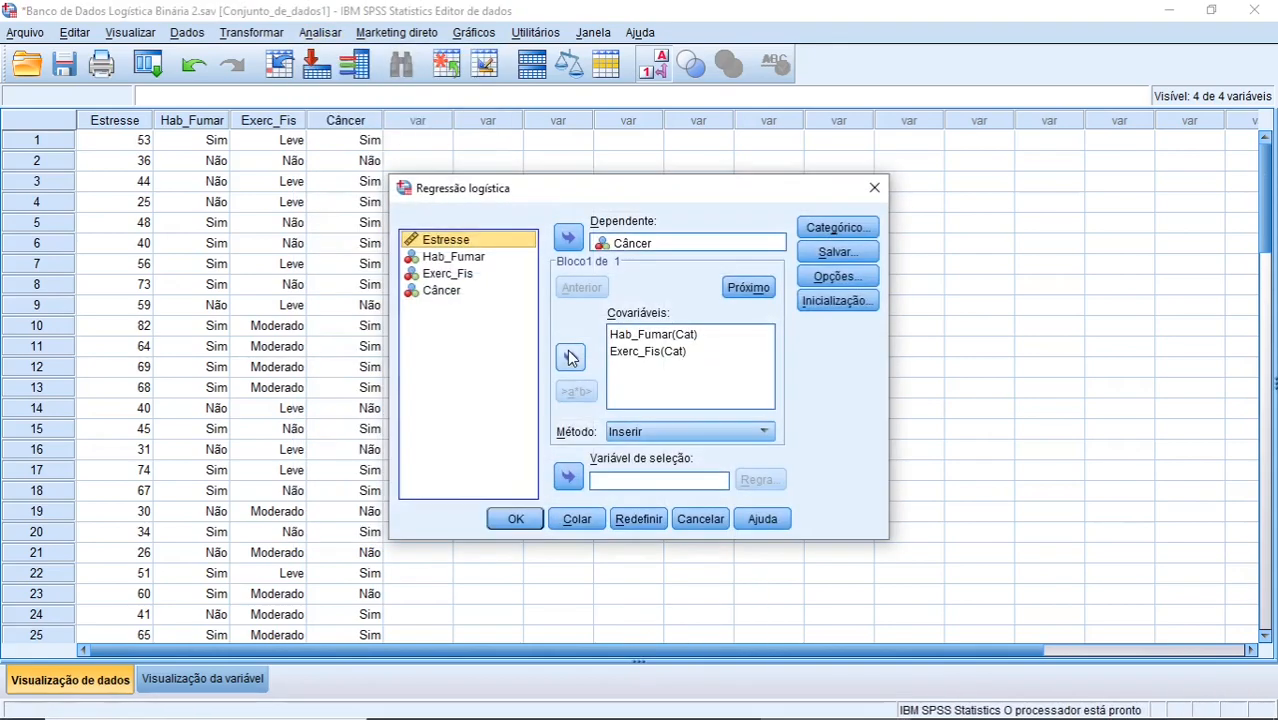
pyautogui.click(527, 524)
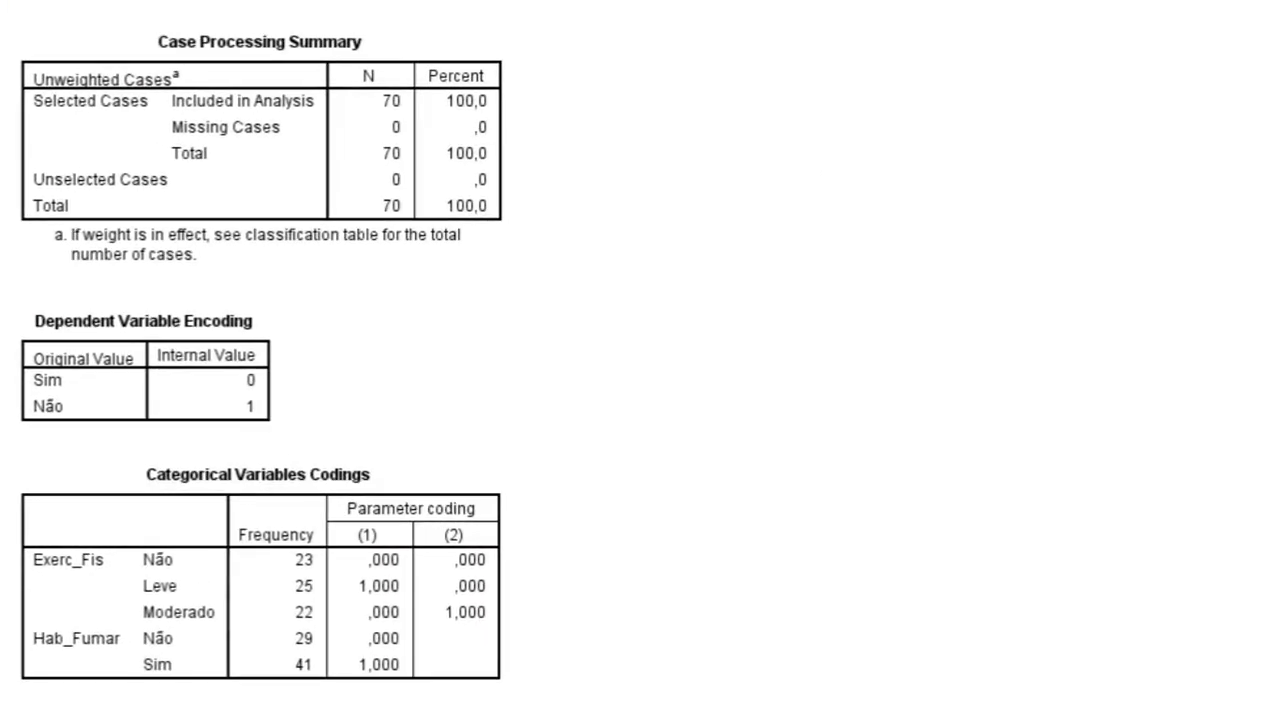
pyautogui.scroll(-2, 548, 212)
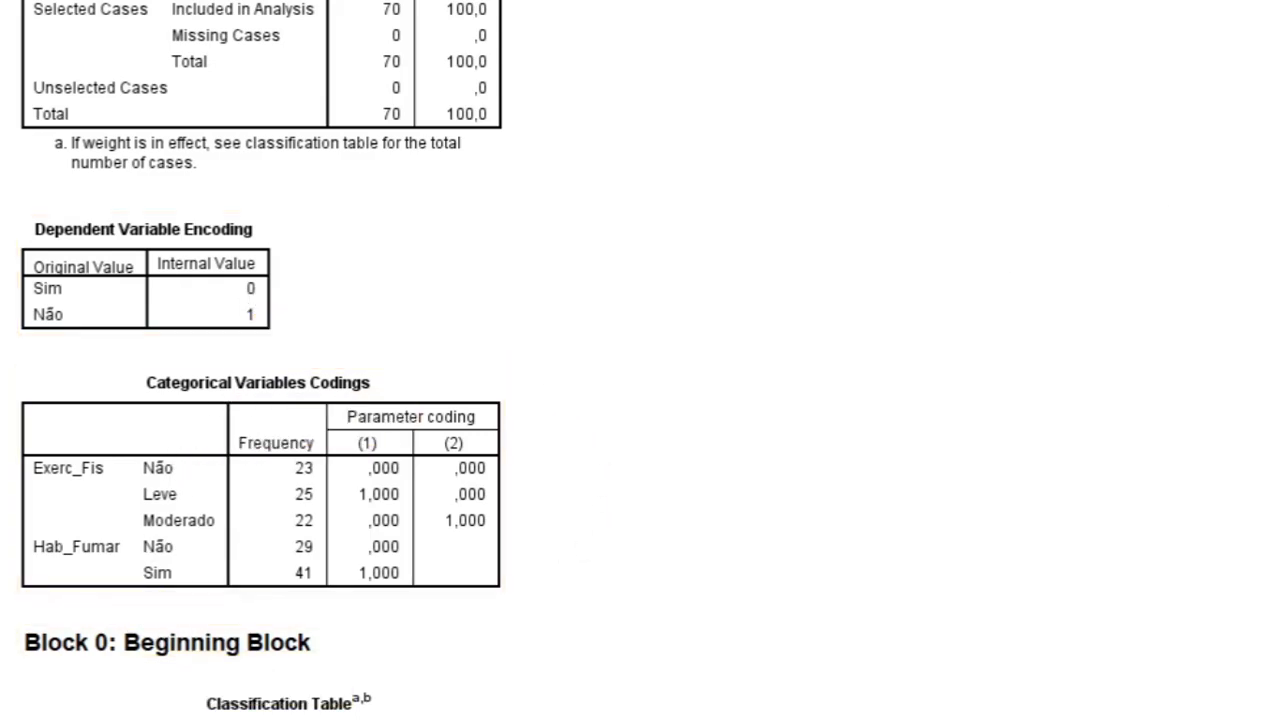
pyautogui.scroll(-20, 470, 364)
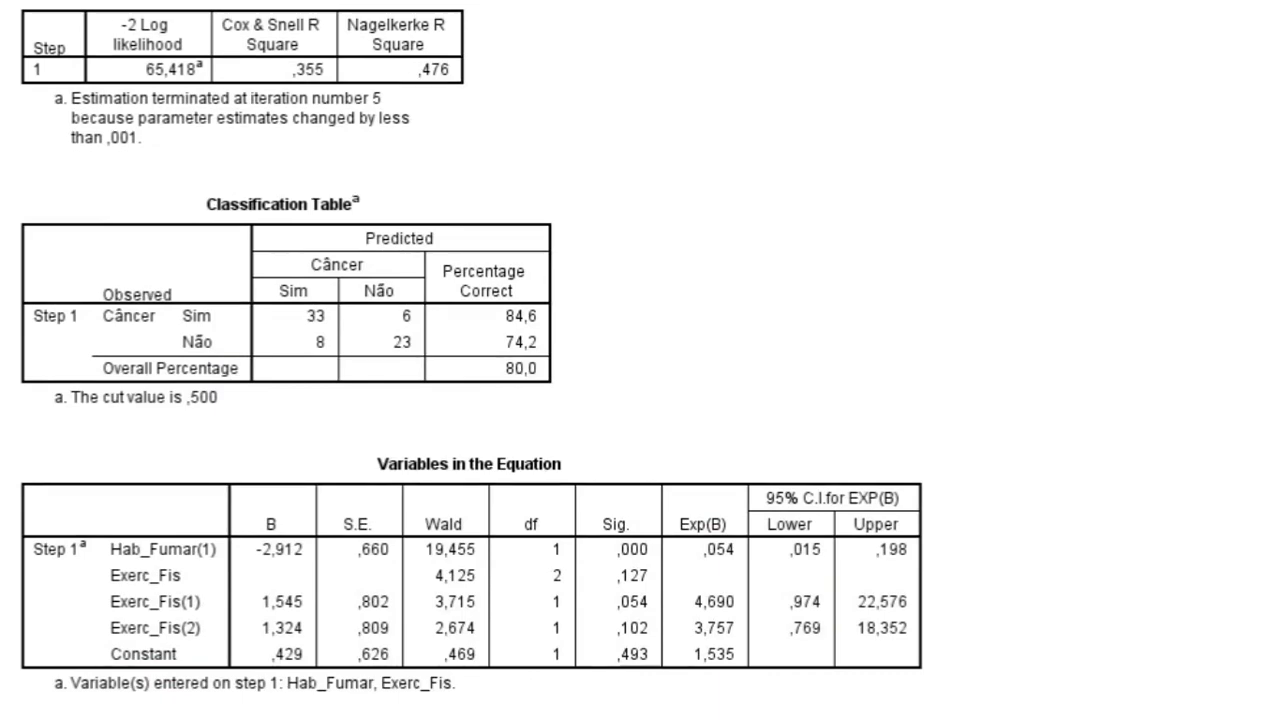
pyautogui.click(234, 552)
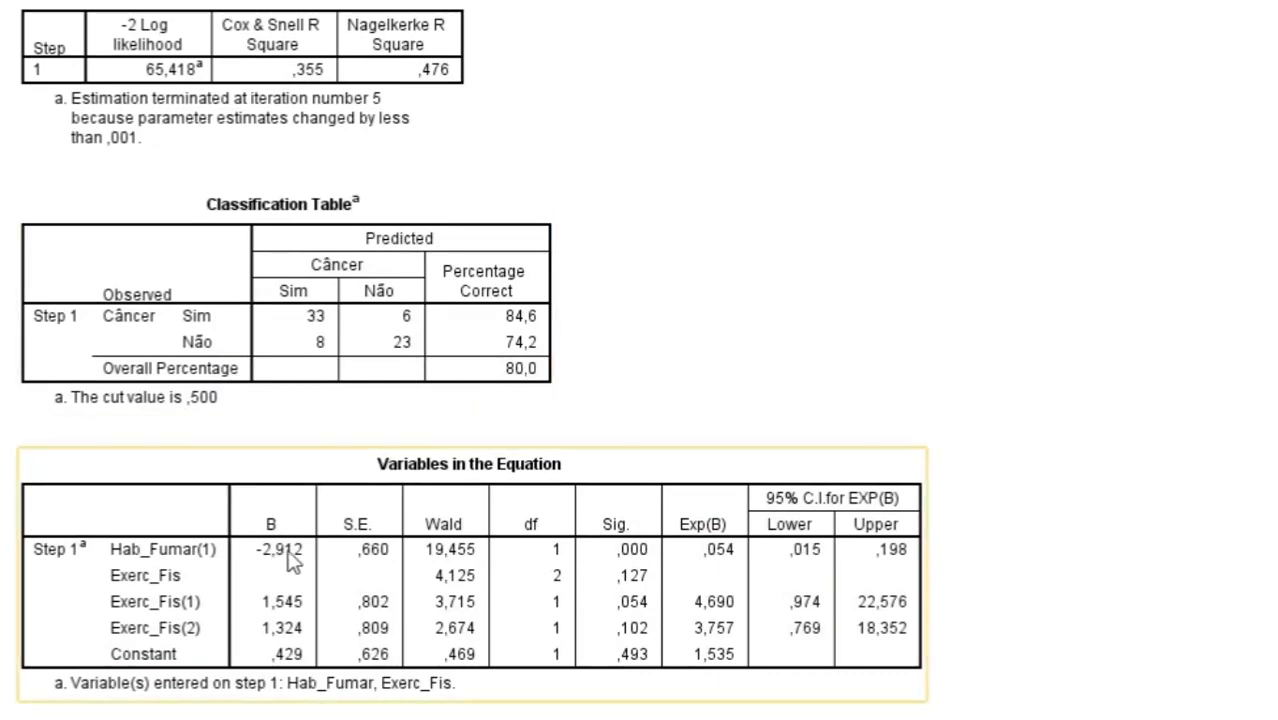